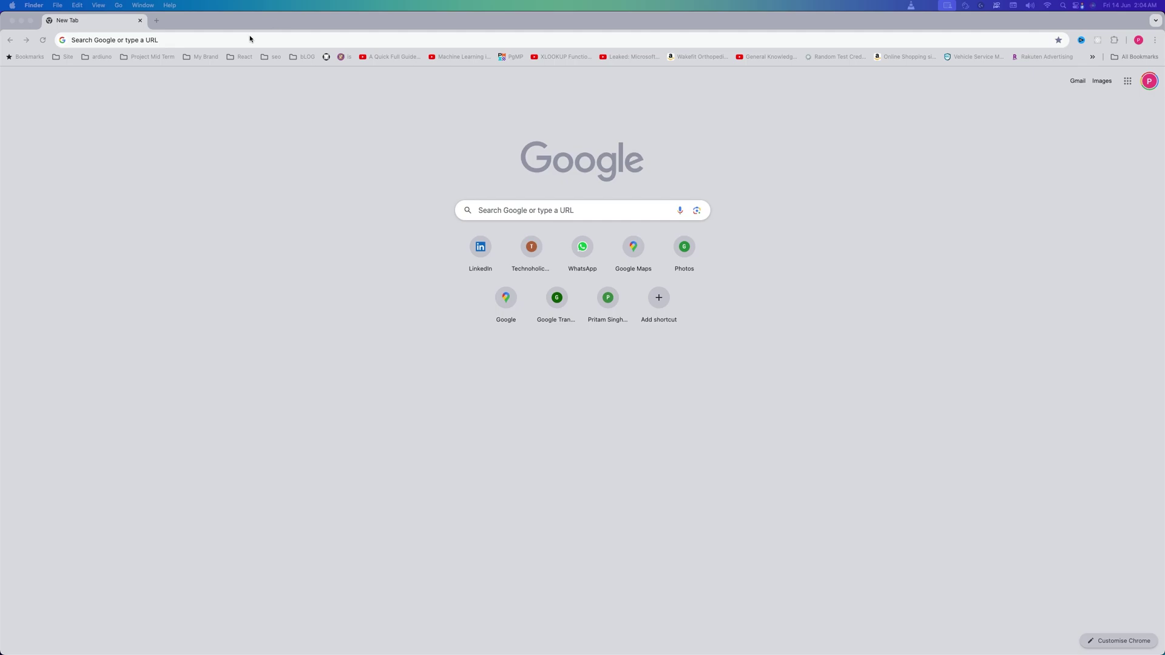
Step: Search Google for 'vmware fusion' and scroll through the results
left_click(250, 39)
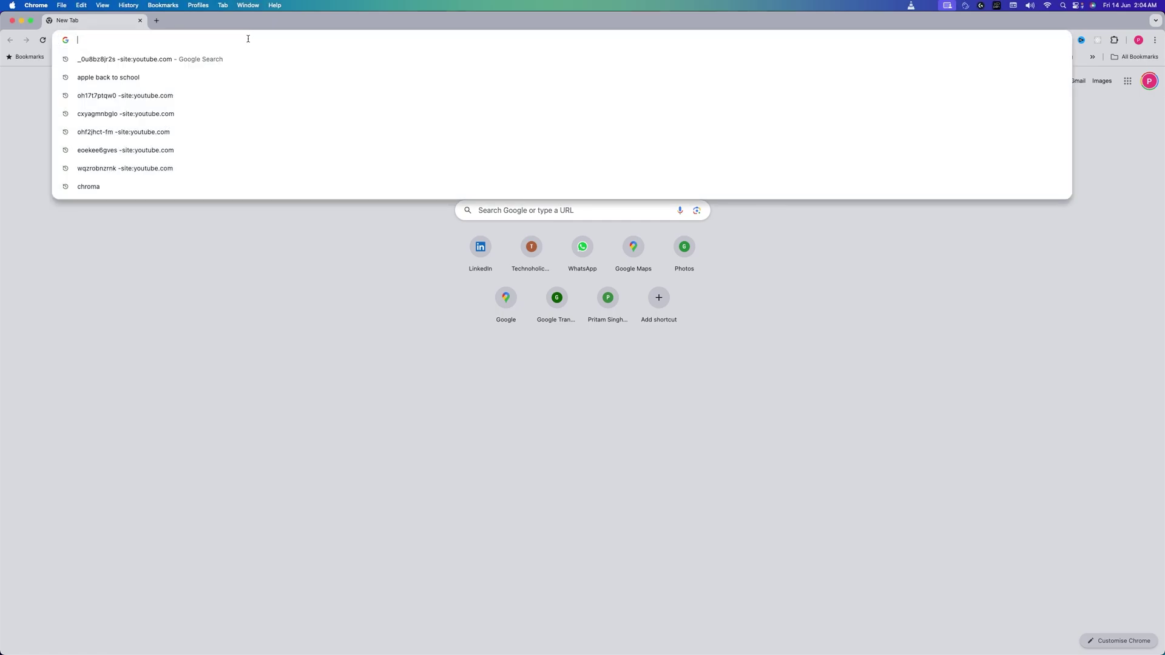
type("vmwa")
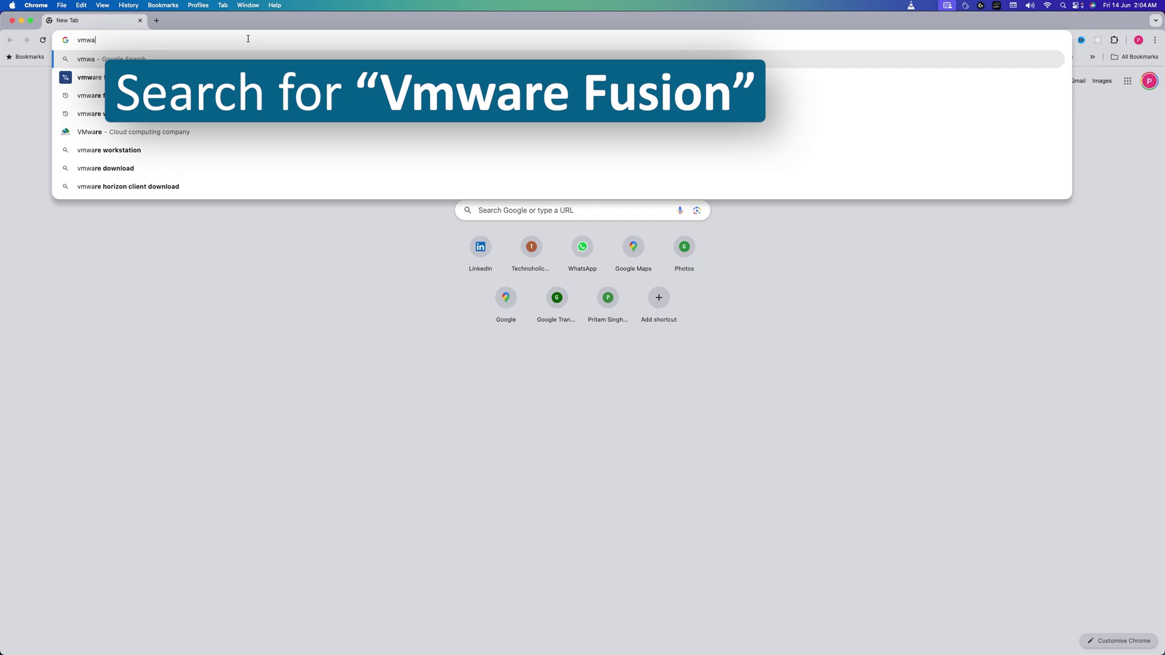
type("re fusion")
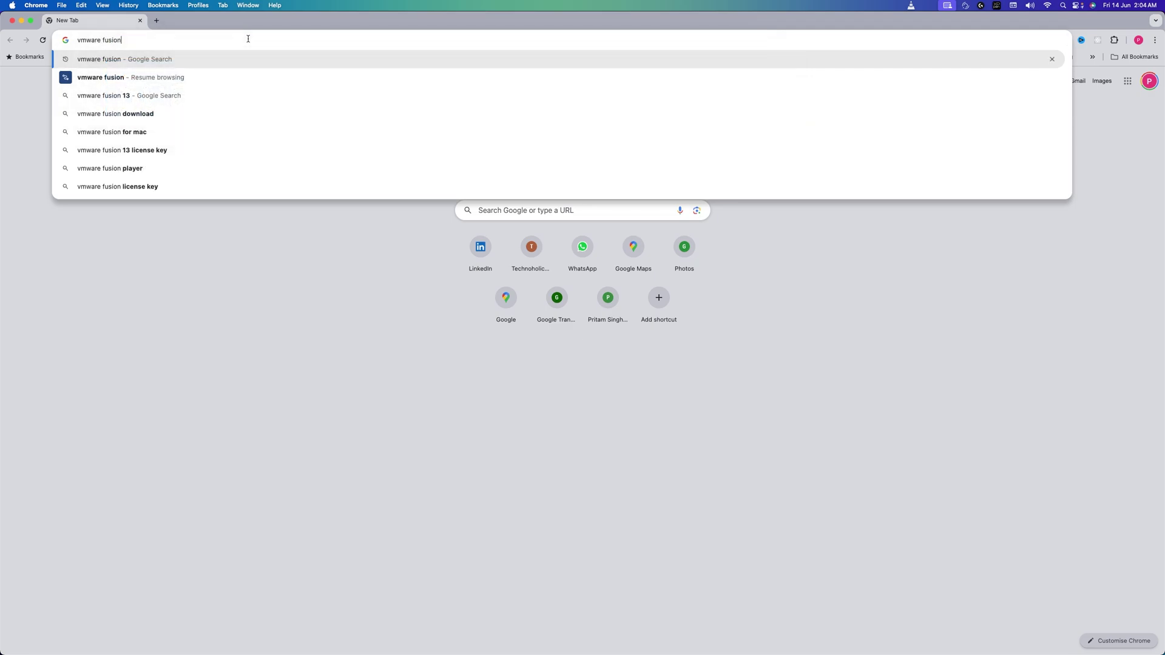
key("Return")
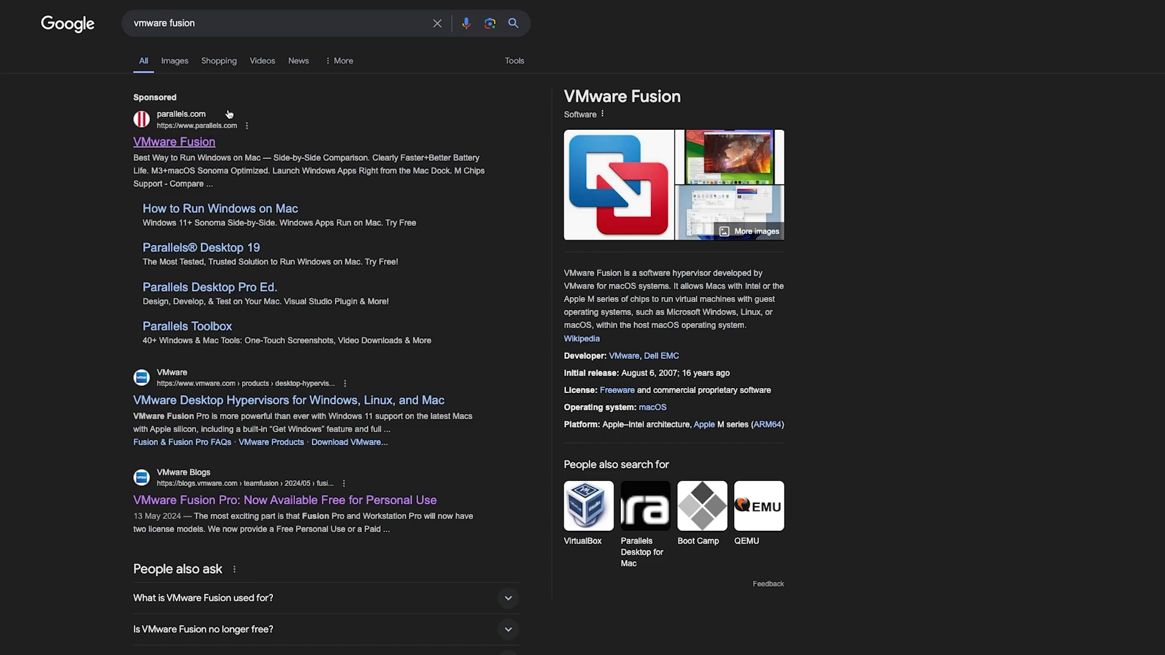
scroll(185, 155, "down", 3)
scroll(188, 146, "up", 3)
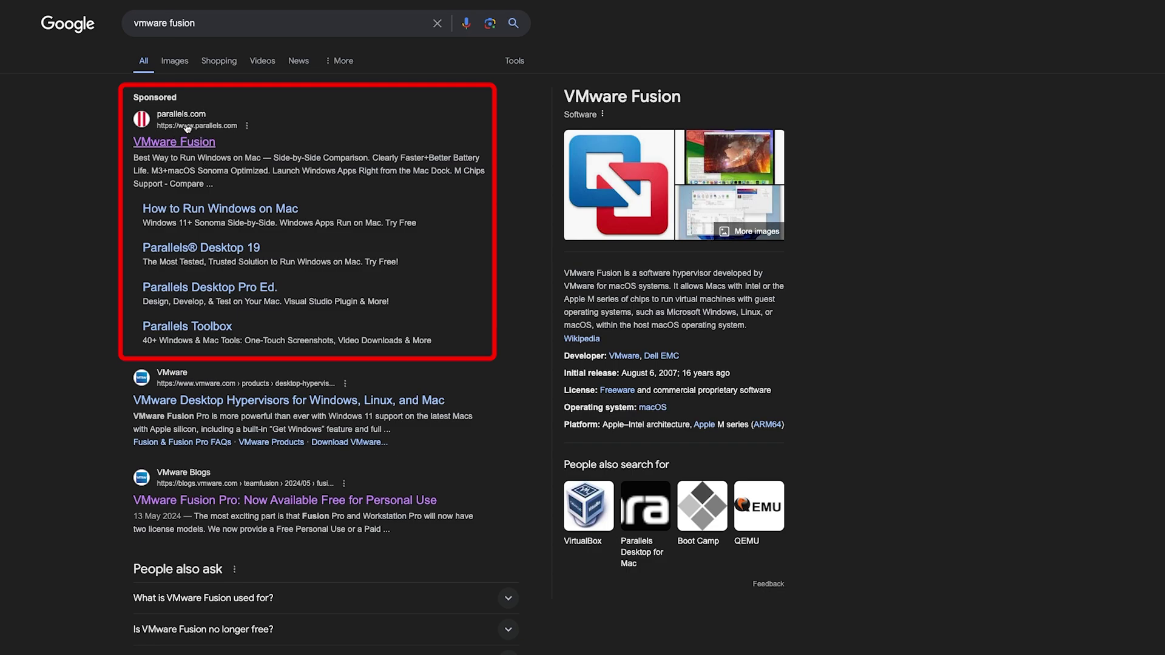
scroll(185, 158, "down", 5)
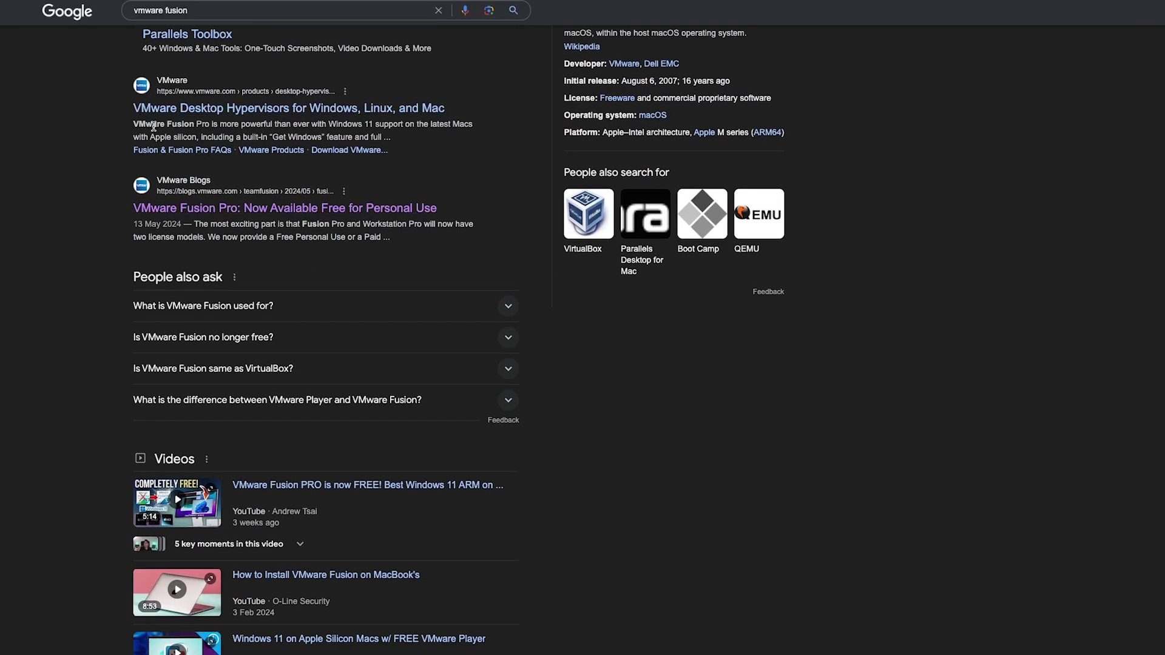
Step: Open VMware's Desktop Hypervisors page and request the Fusion Pro for Mac download
left_click(205, 109)
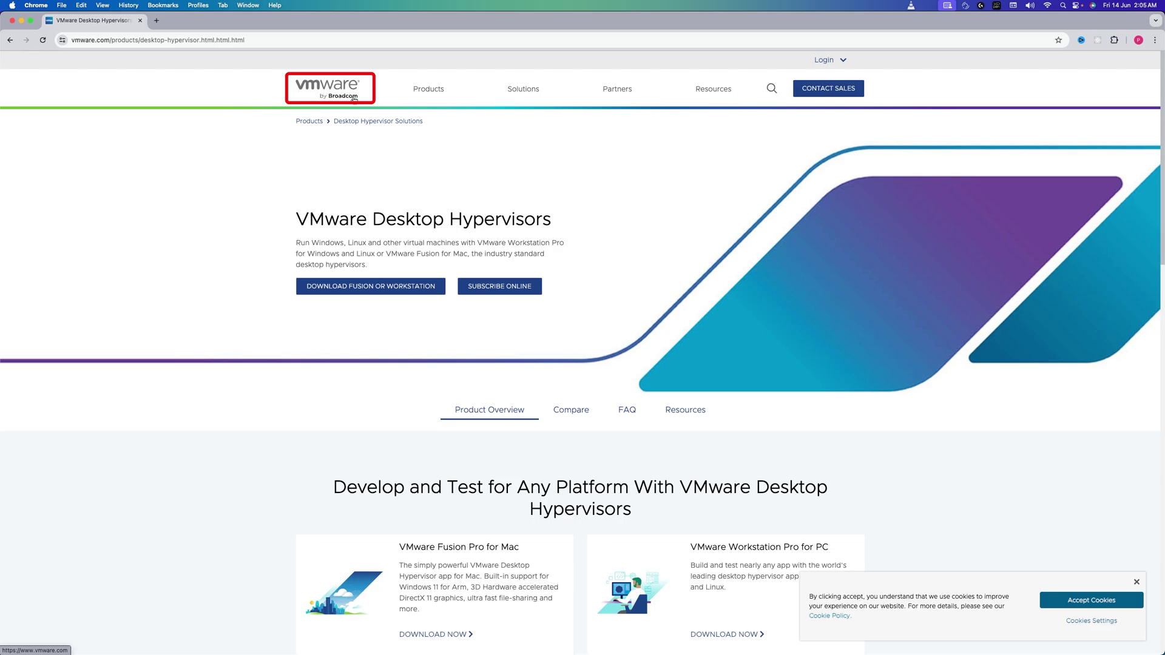
scroll(404, 272, "down", 5)
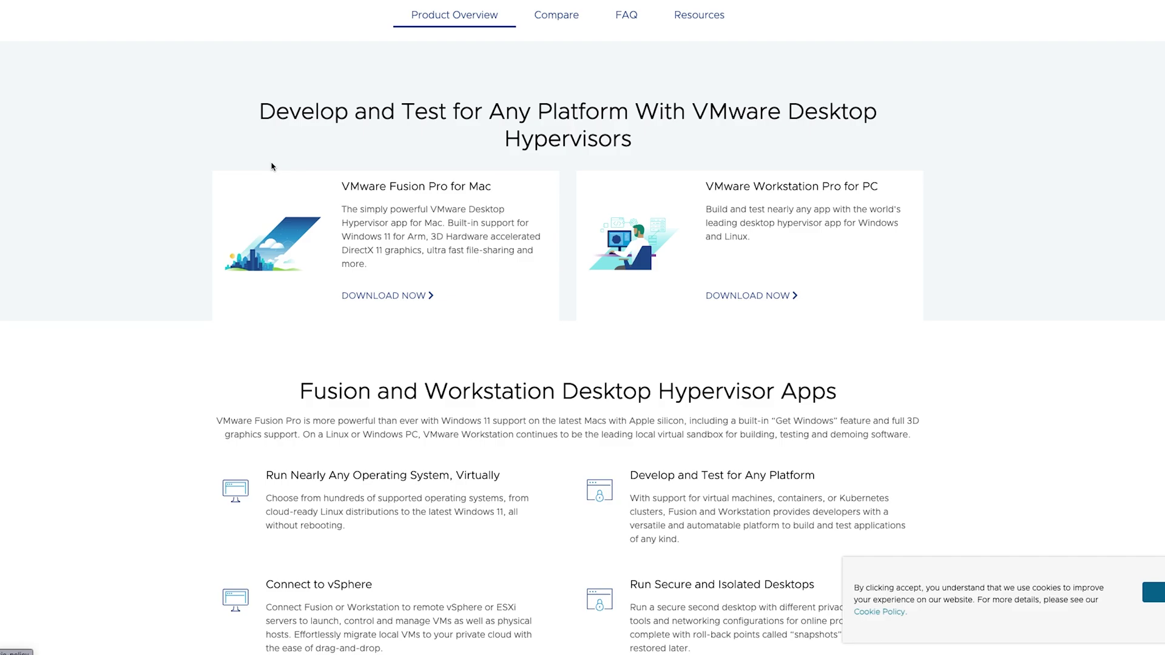
left_click_drag(341, 186, 510, 188)
left_click(510, 187)
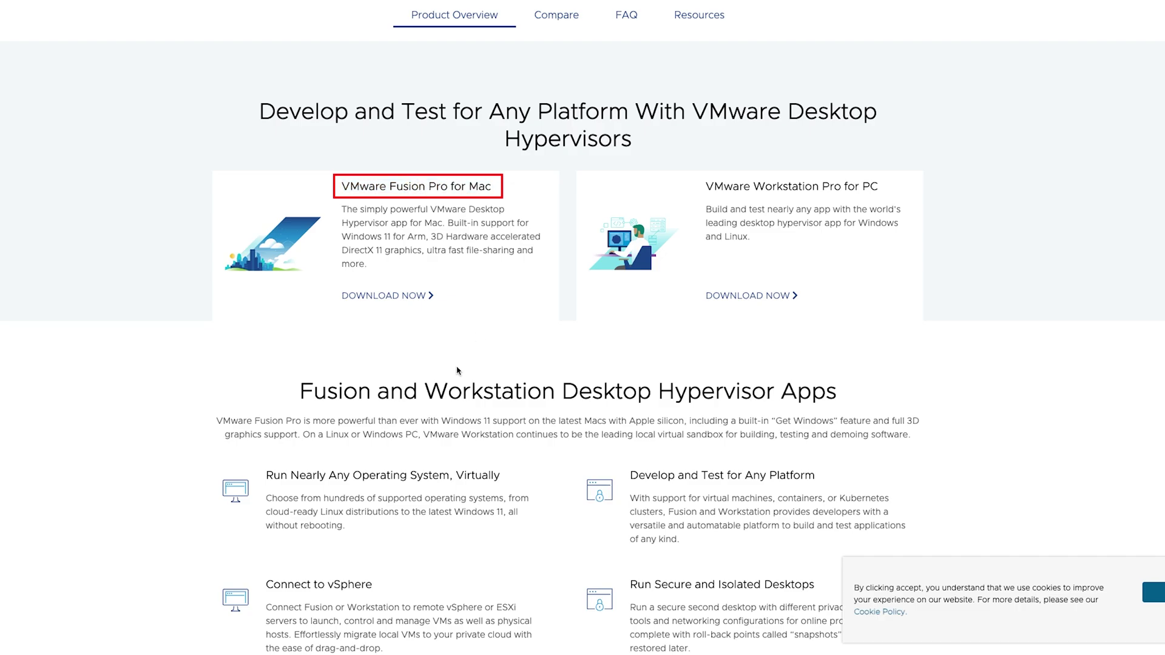
scroll(317, 302, "down", 5)
scroll(317, 302, "up", 5)
left_click(393, 303)
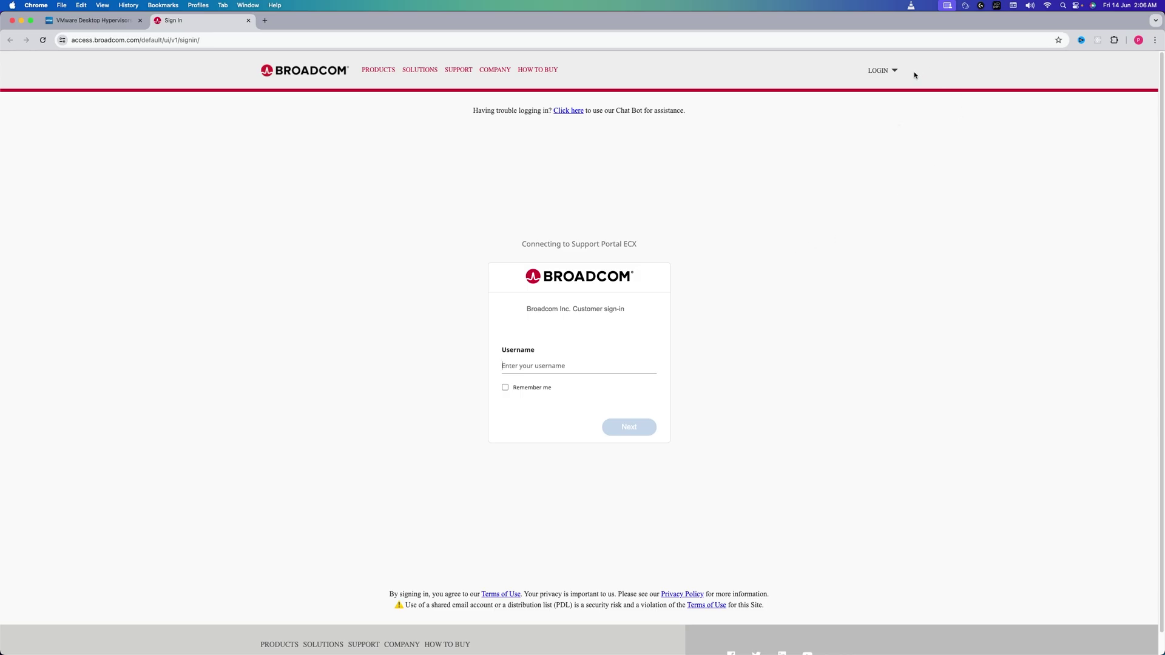
Step: Open the account login and registration options on Broadcom's sign-in page
left_click(894, 71)
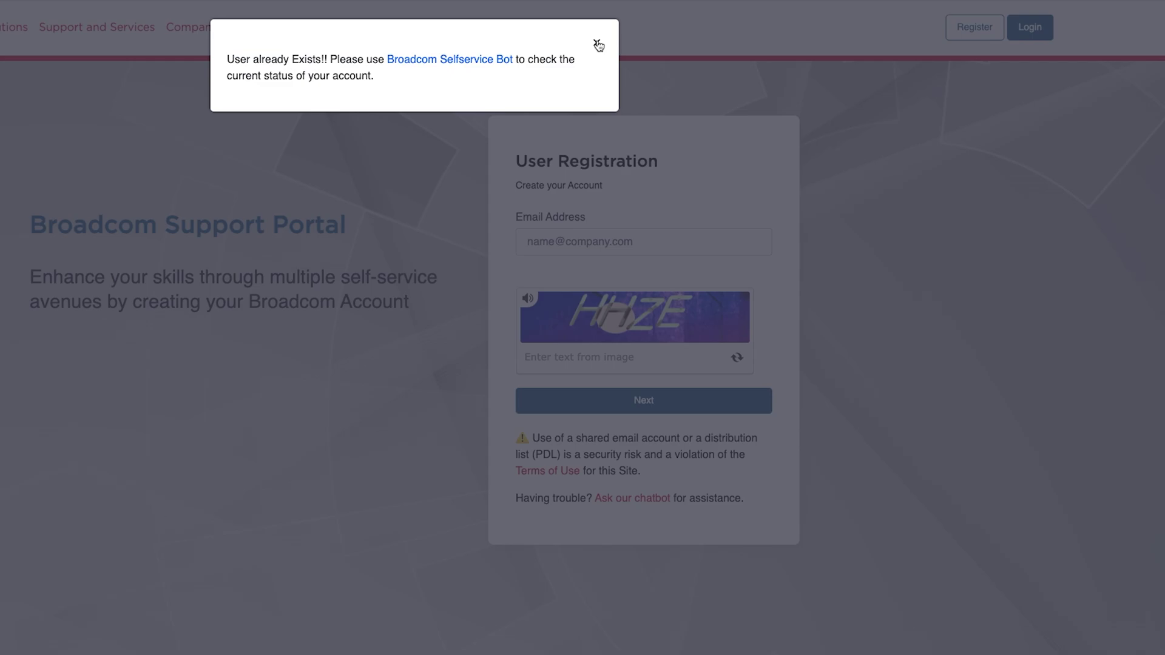
Step: Dismiss the user-exists notice, enter the captcha text and submit the registration
left_click(597, 44)
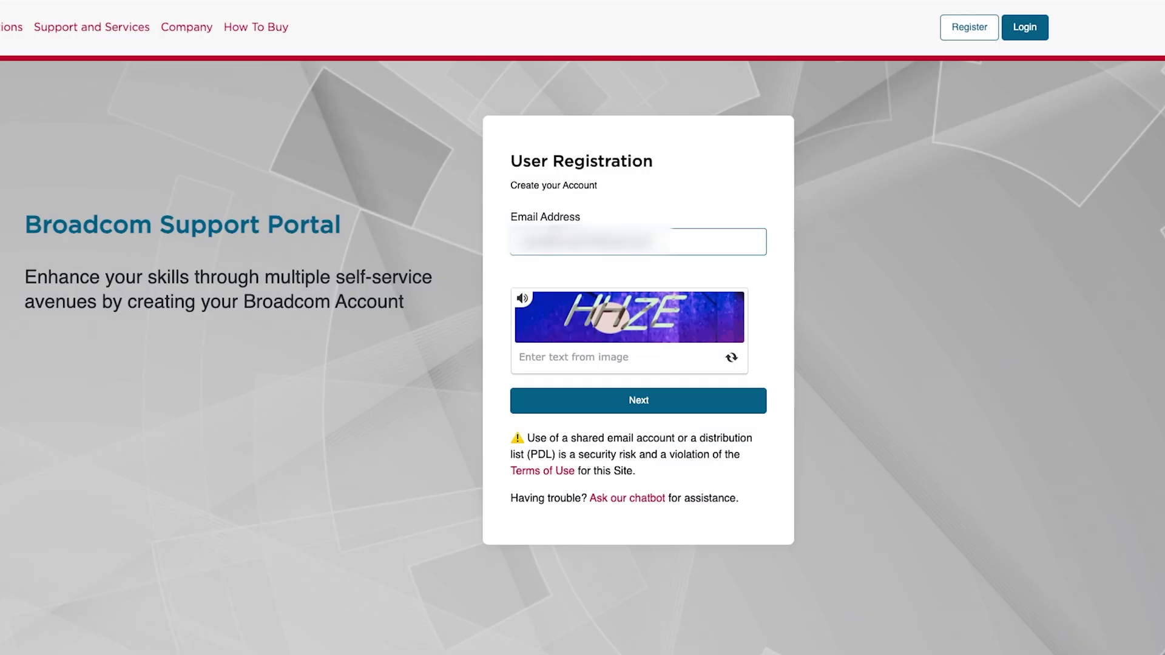
left_click(652, 364)
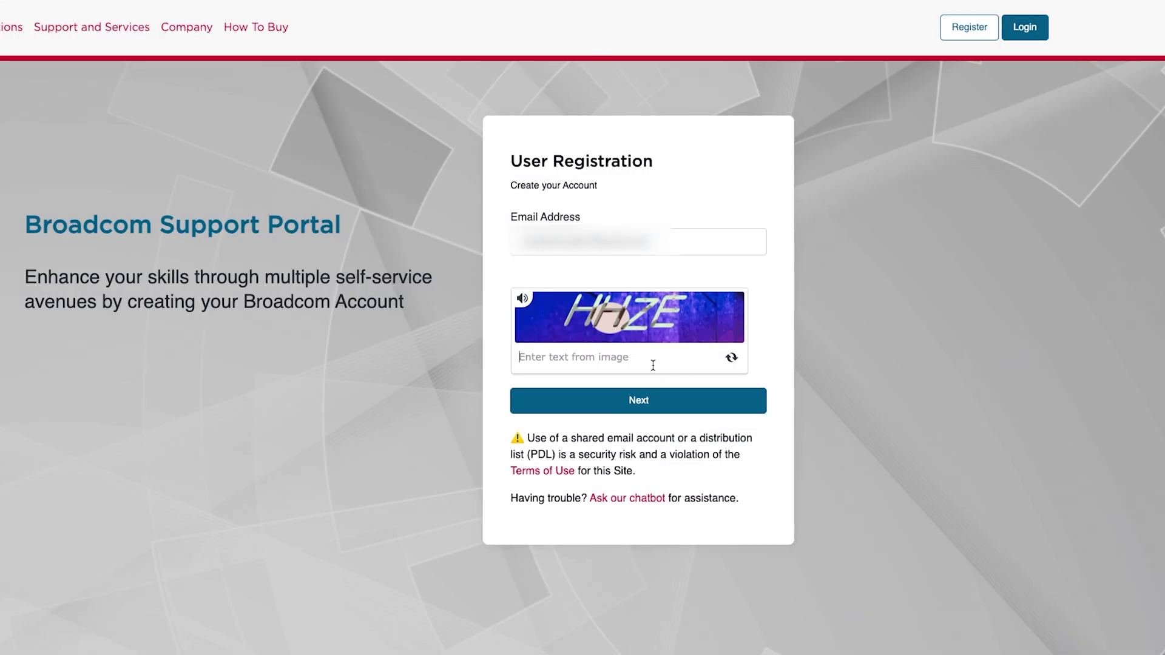
type("HHZE")
left_click(654, 411)
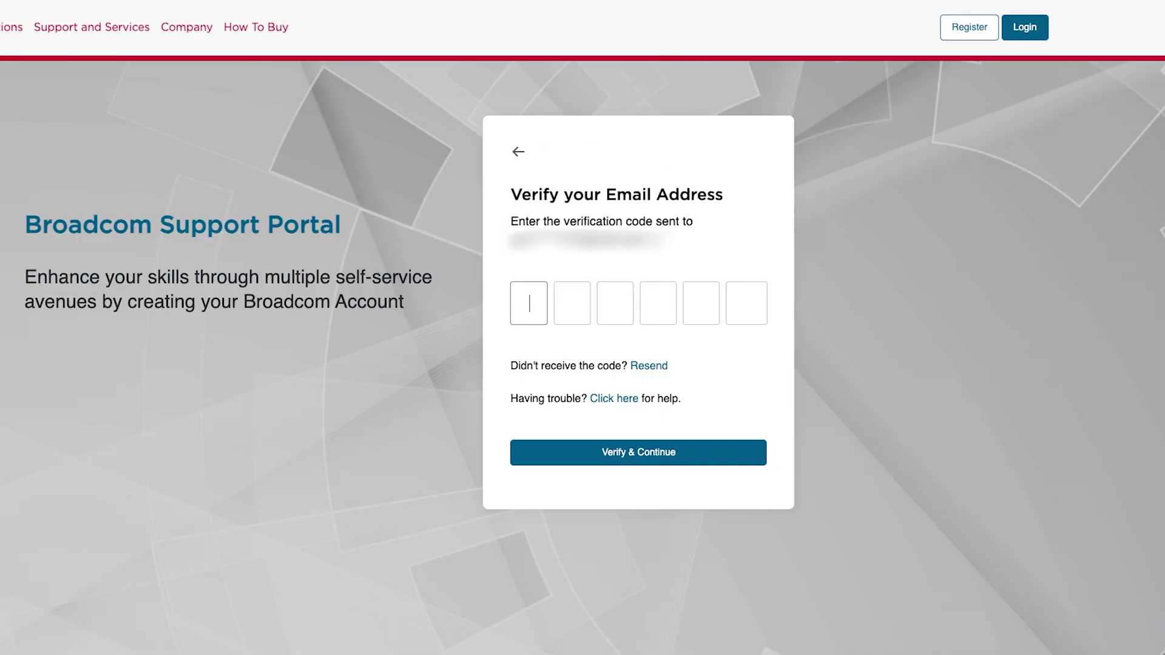
Step: Fill in the six-digit verification code sent by e-mail
left_click(64, 245)
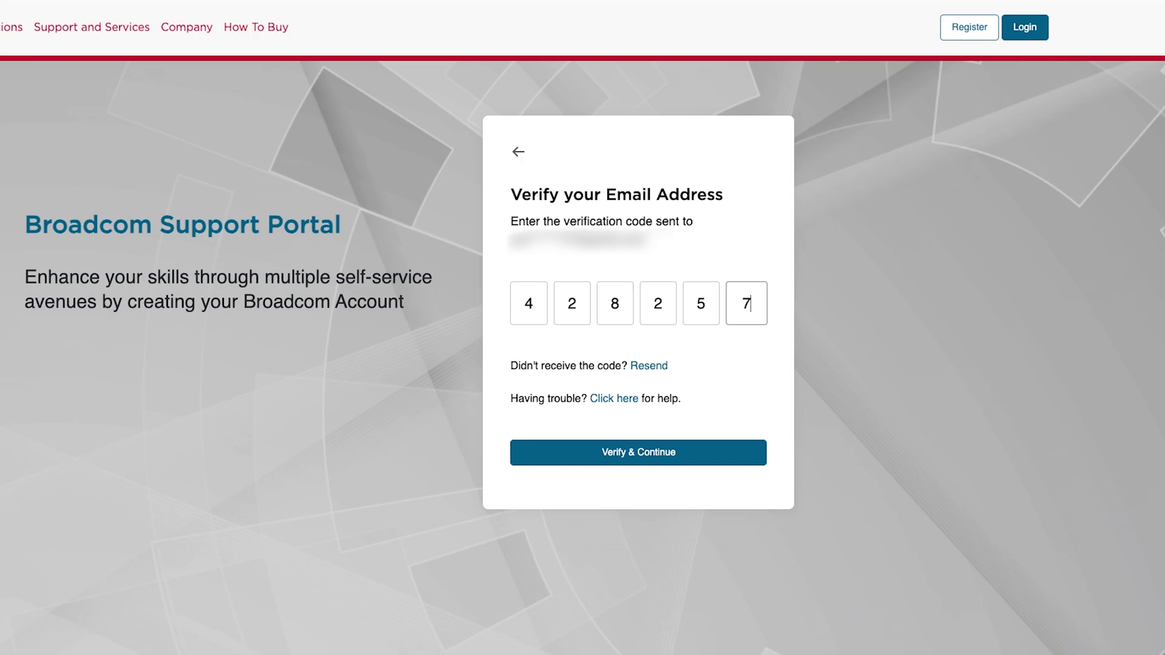
key("super+Tab")
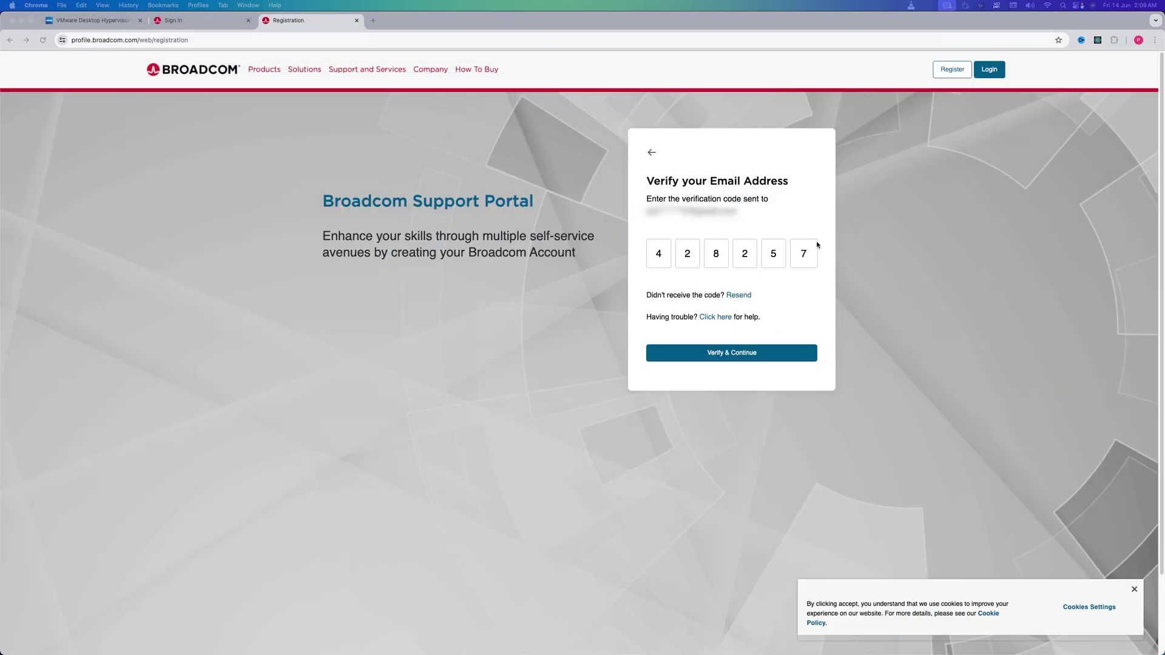
Step: Submit the verification code, then enter first name, last name and country India
left_click(739, 355)
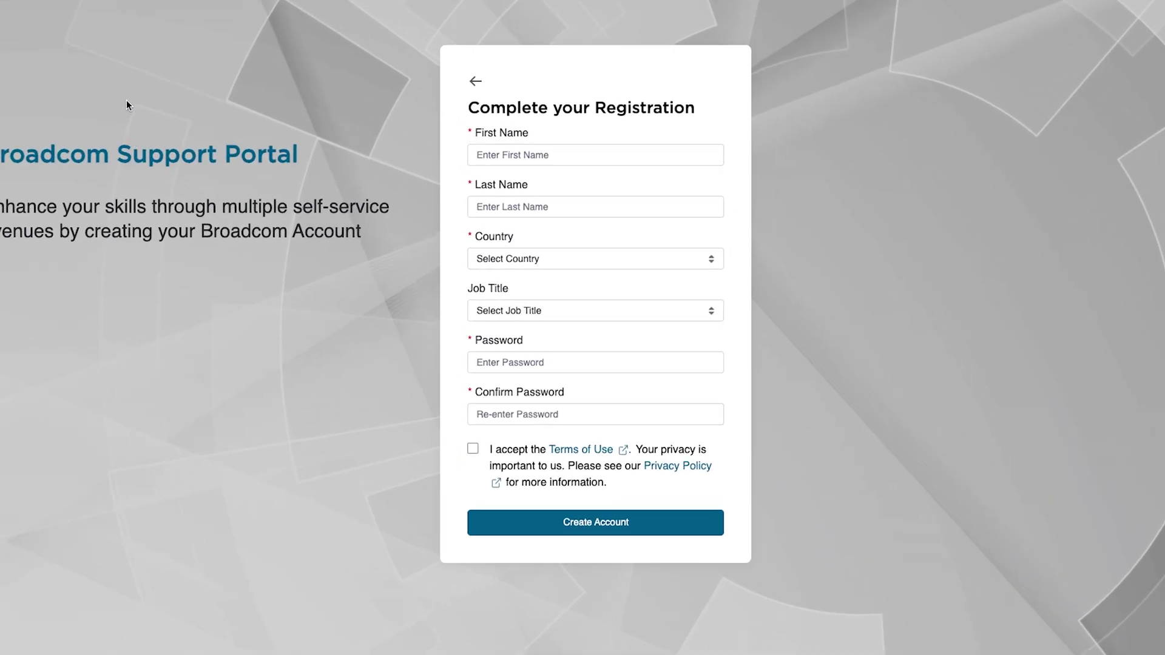
left_click(517, 156)
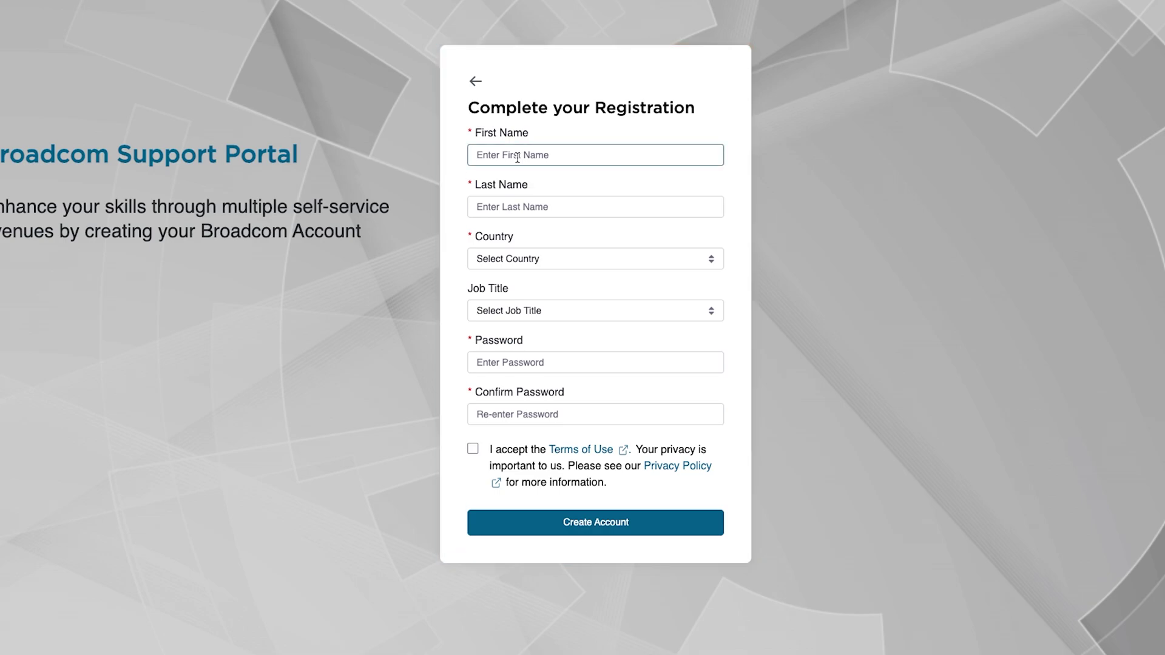
key("Tab")
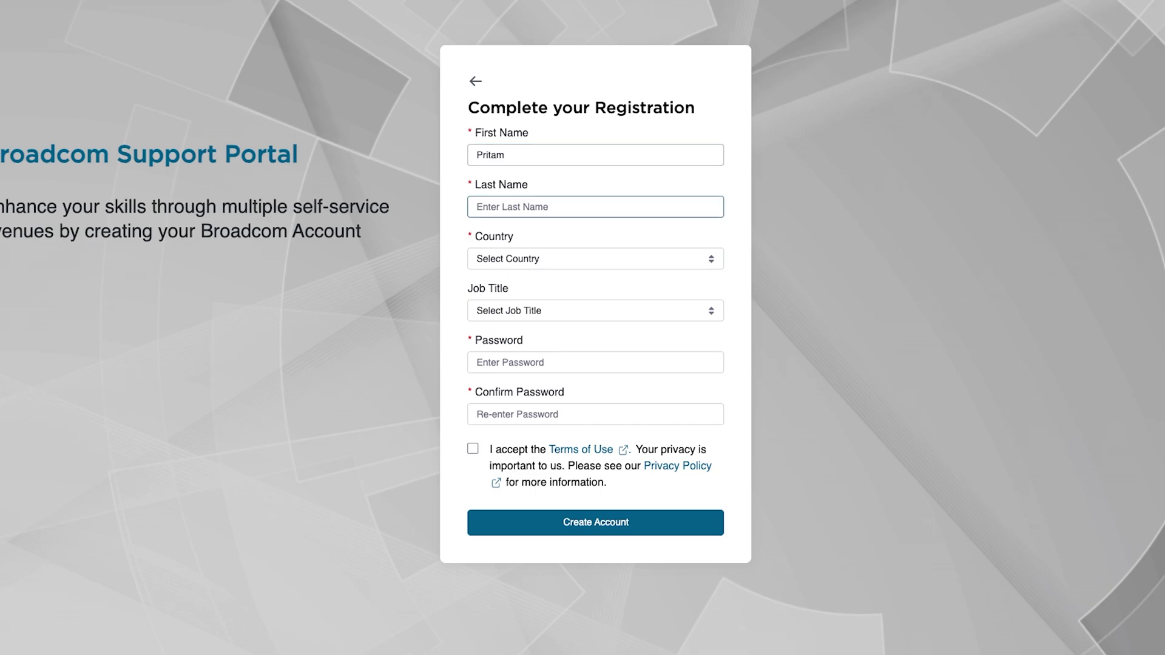
key("Tab")
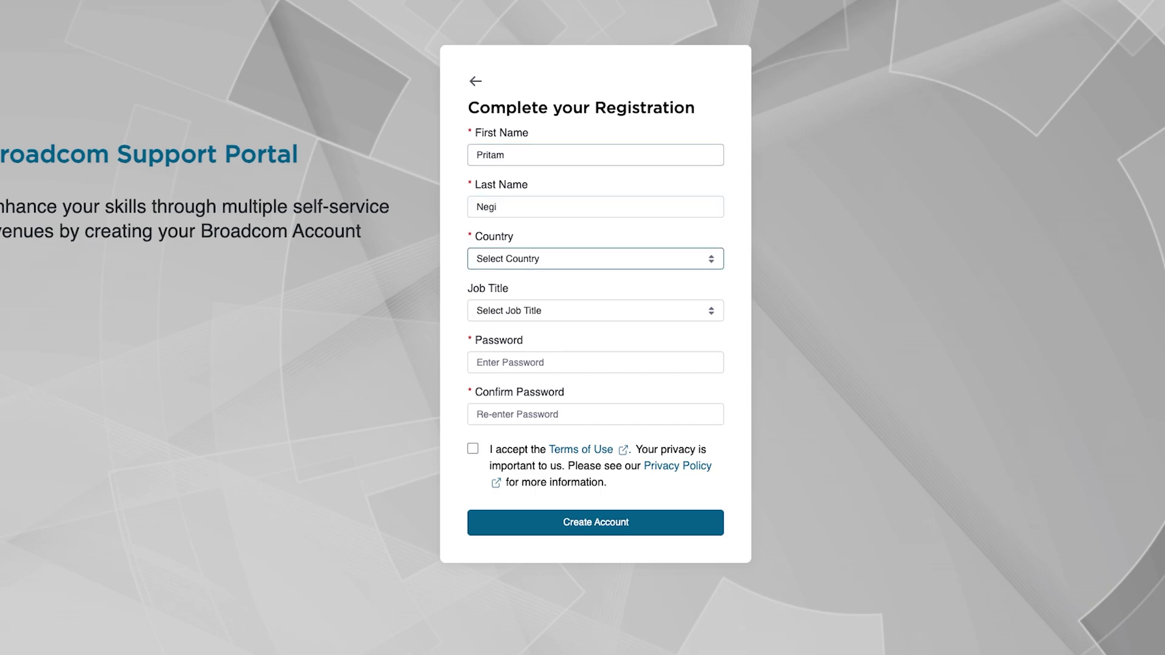
type("in")
left_click(696, 259)
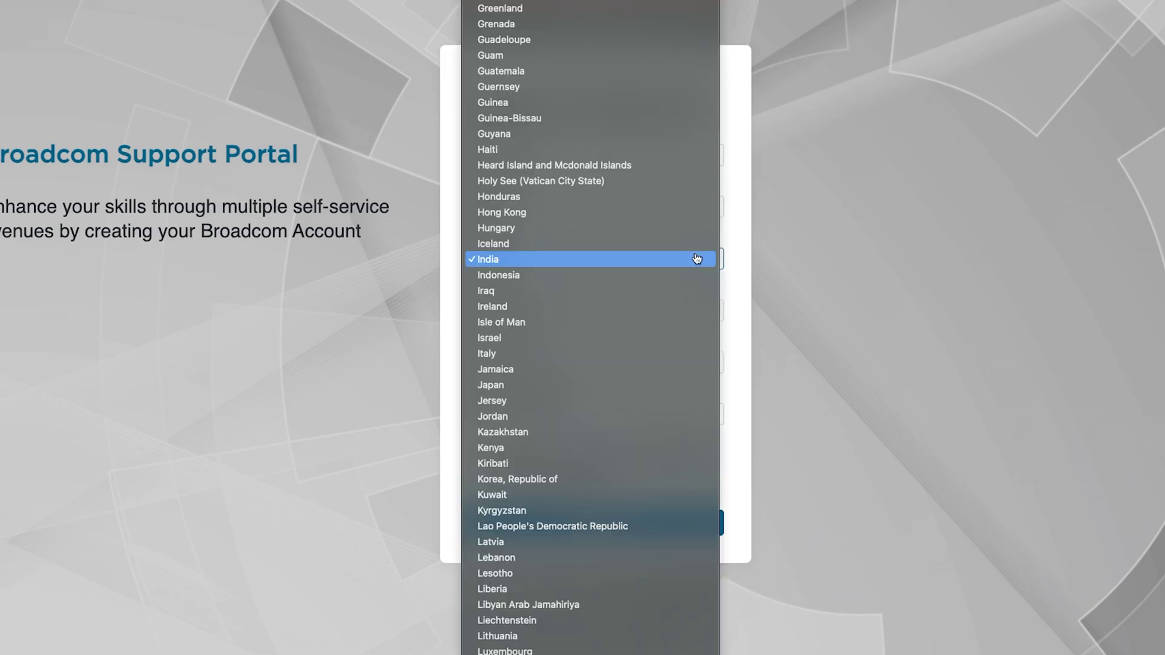
left_click(697, 258)
Step: Choose job title Other and enter and confirm the account password
left_click(558, 310)
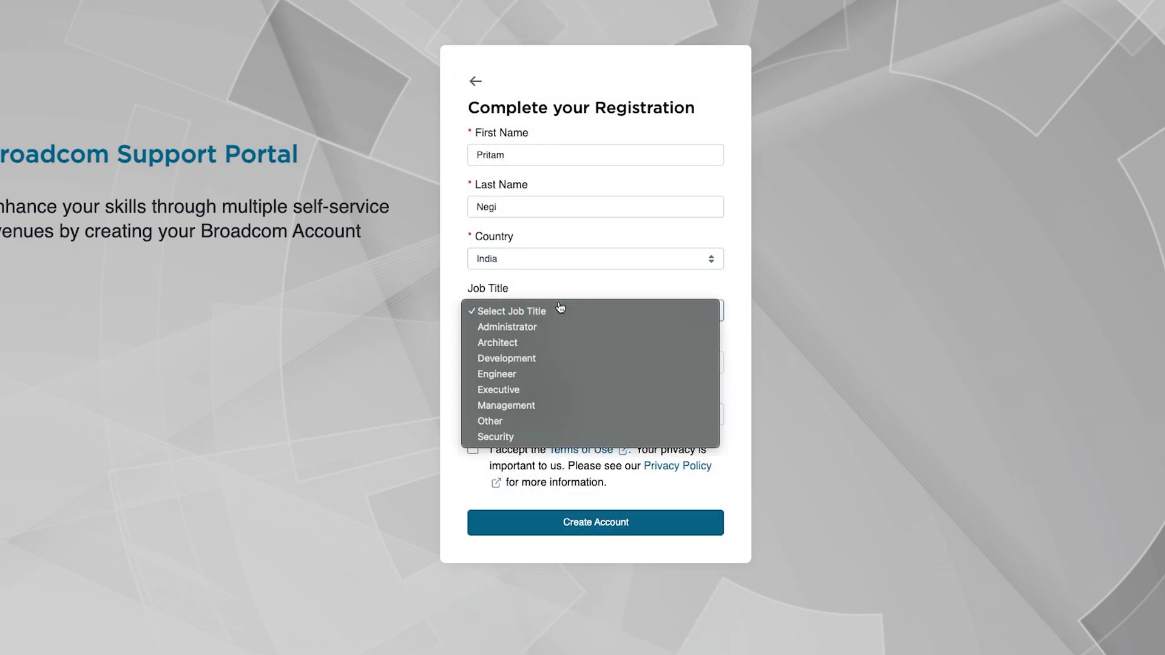
left_click(530, 420)
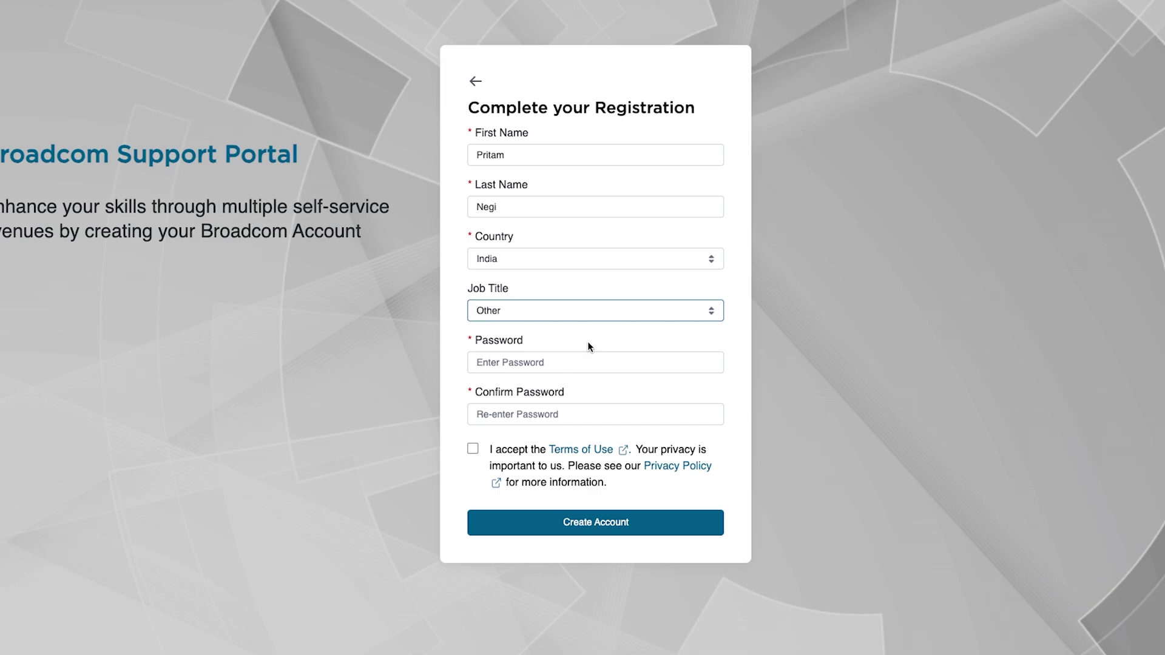
left_click(569, 363)
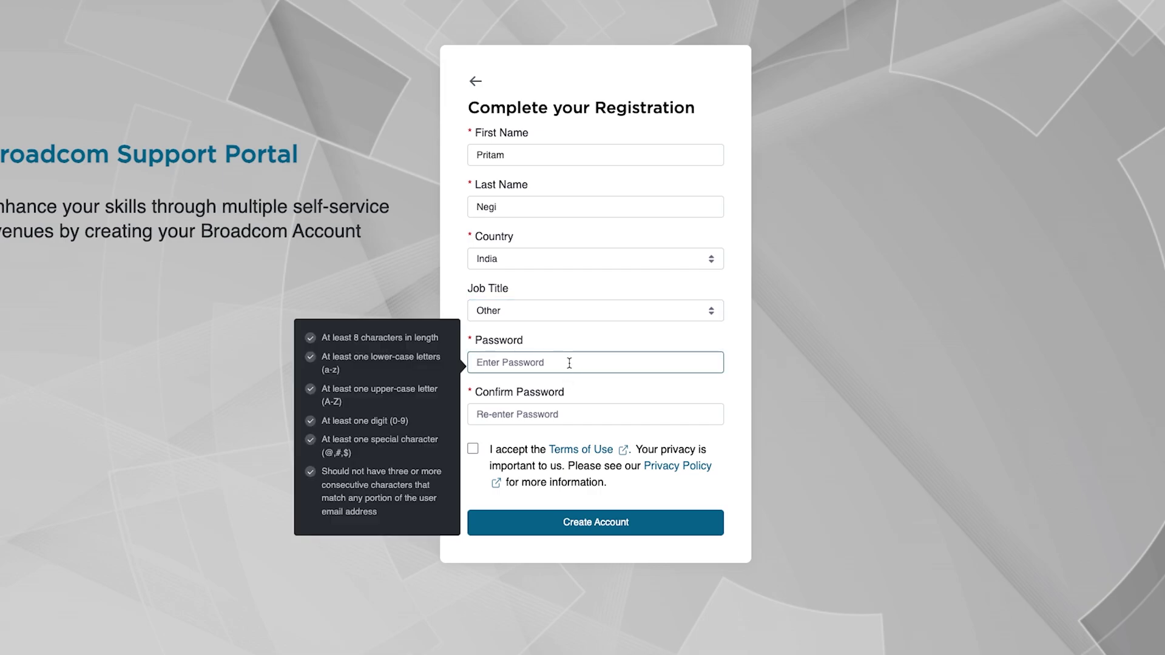
type("•••••••")
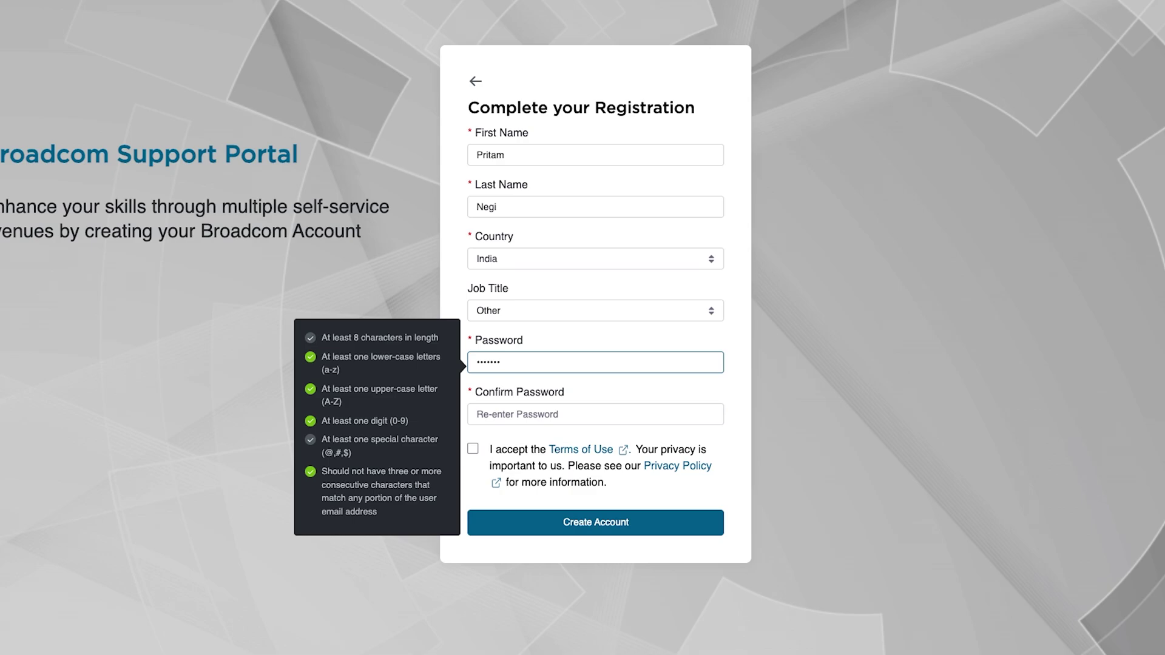
type("•••")
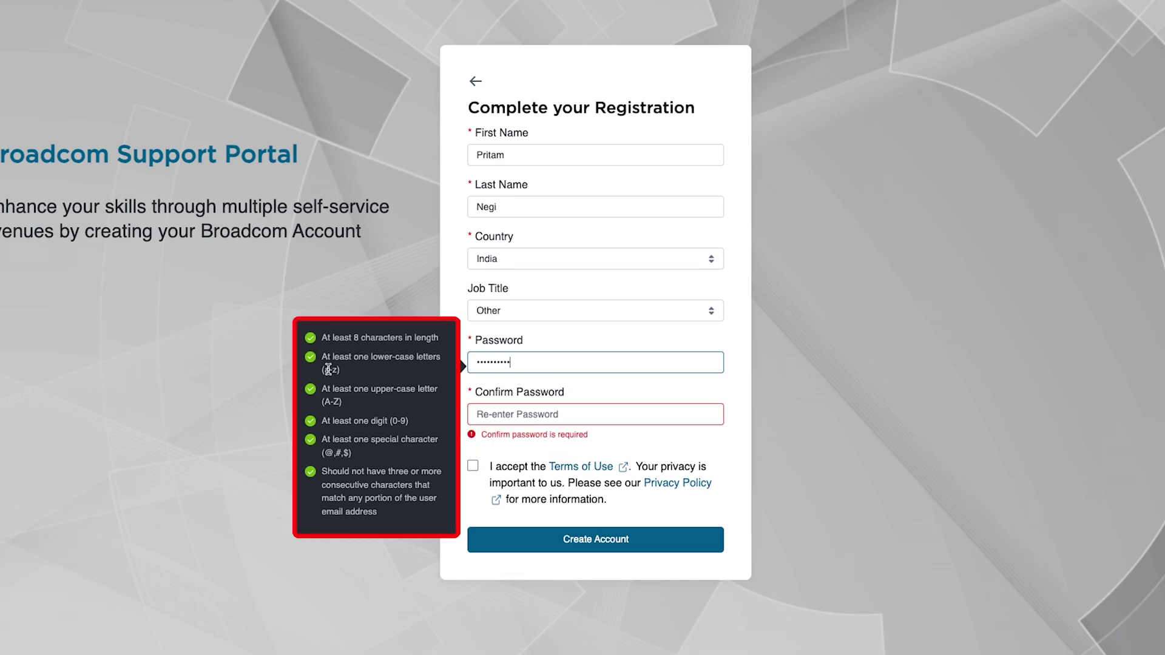
left_click(509, 414)
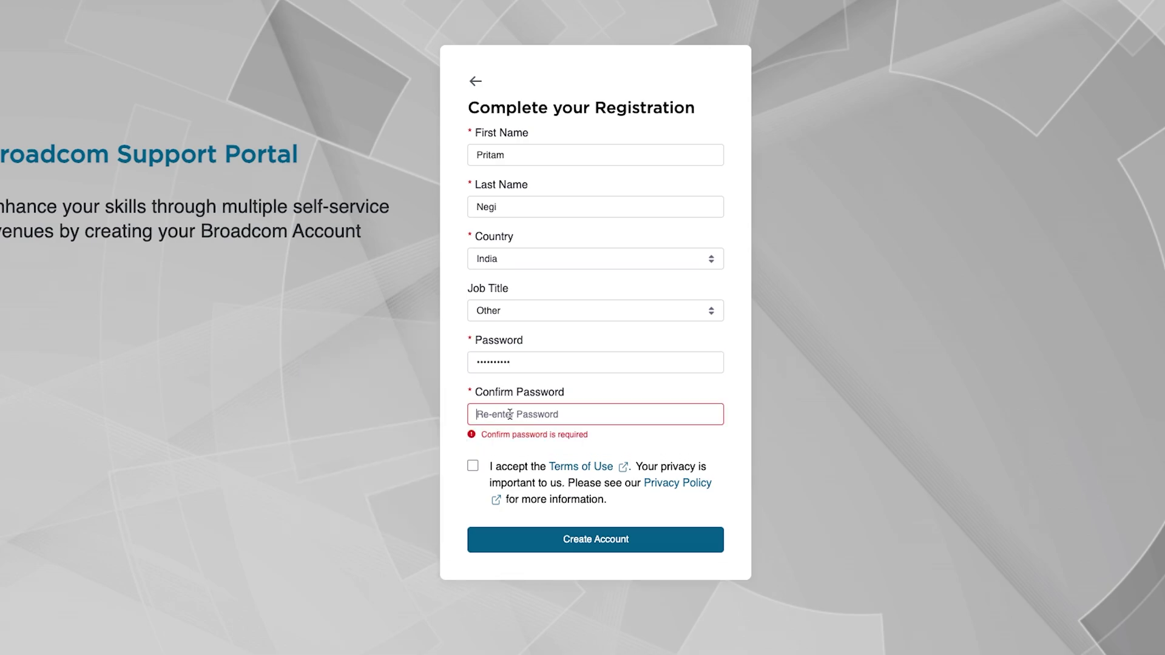
type("•••••••")
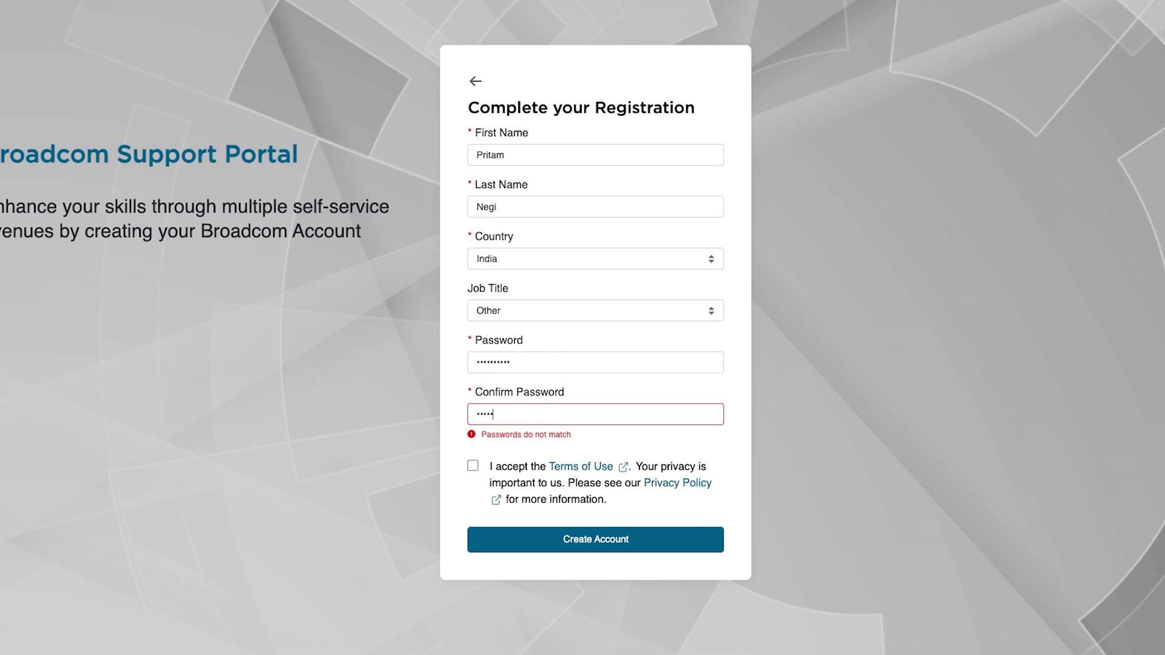
type("•••")
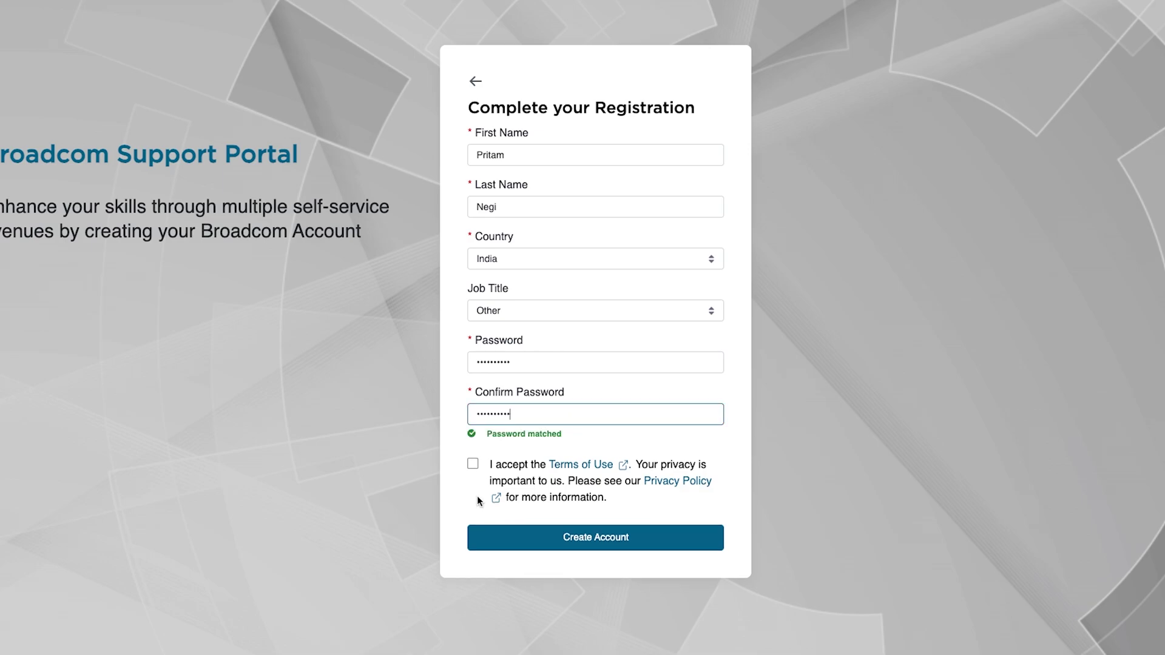
Step: Accept the Terms of Use, create the account, and dismiss the welcome notice
left_click(473, 464)
left_click(530, 541)
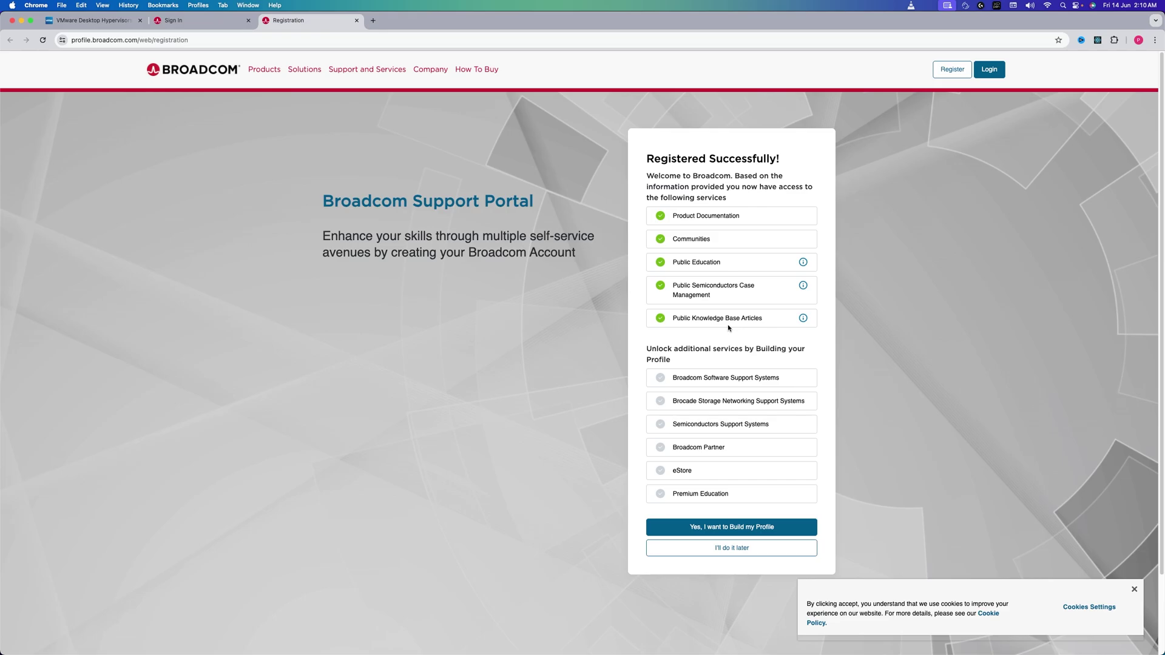
scroll(727, 324, "down", 3)
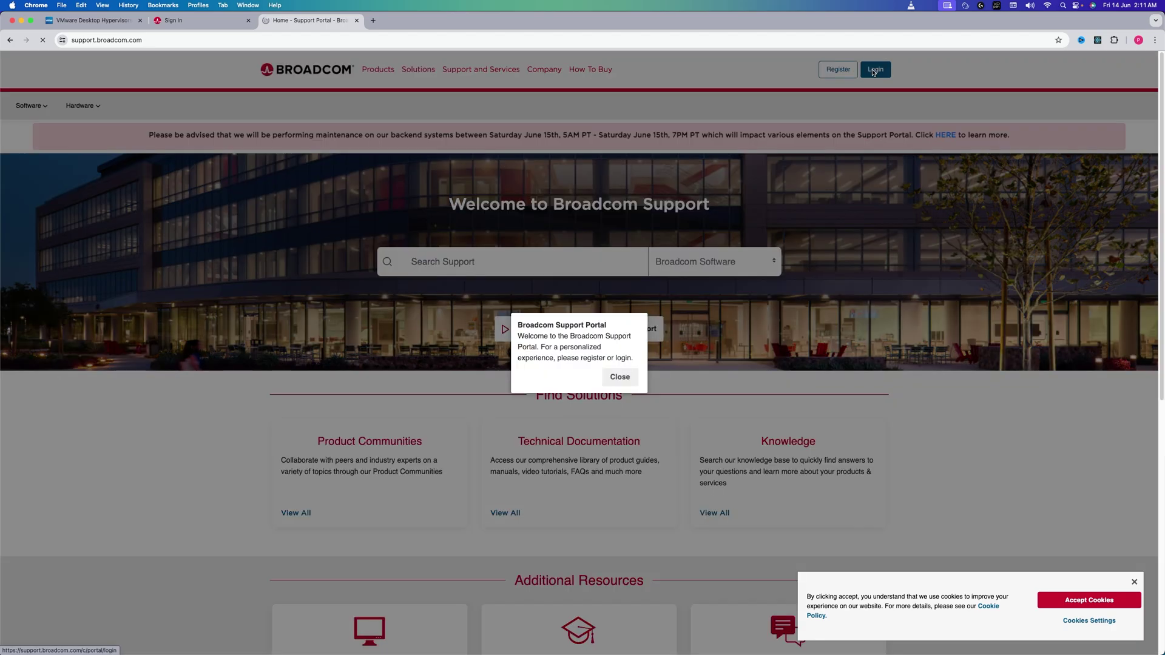
left_click(621, 377)
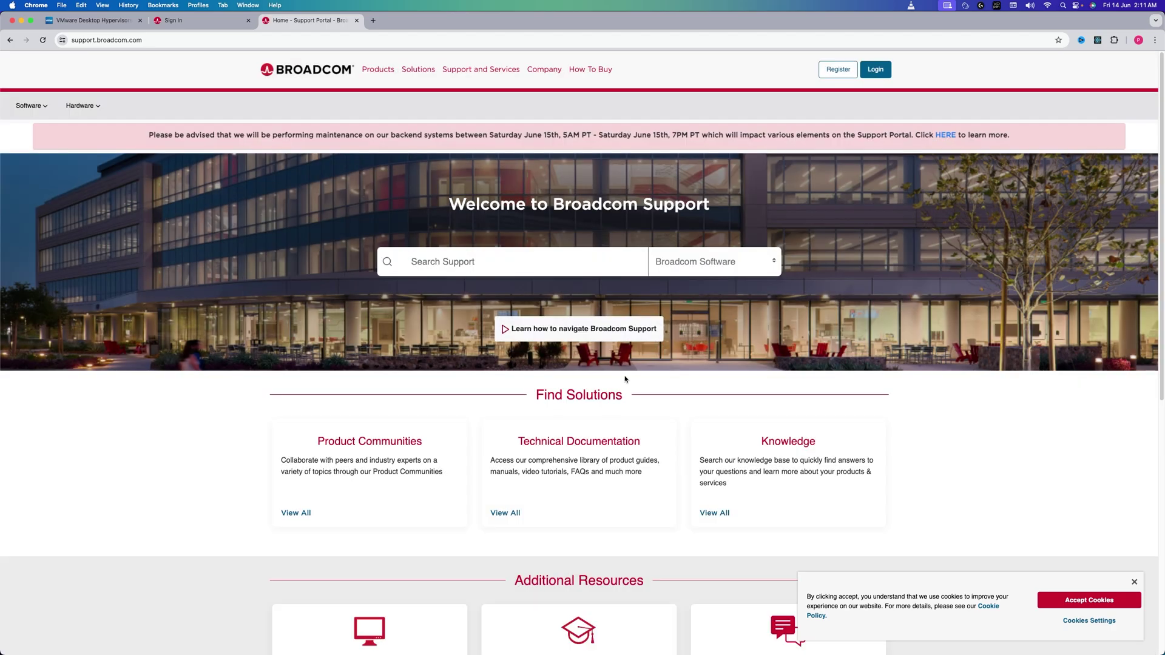
Step: Sign in with the account username, Remember me ticked, and password; select the password to retype
left_click(880, 72)
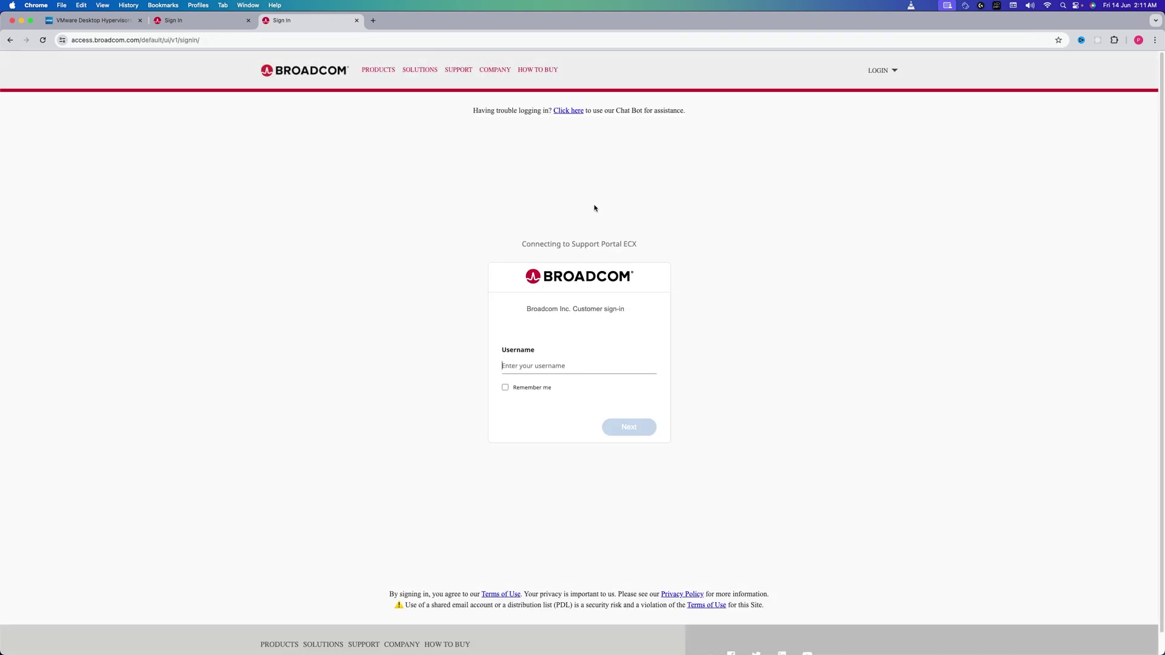
left_click(533, 359)
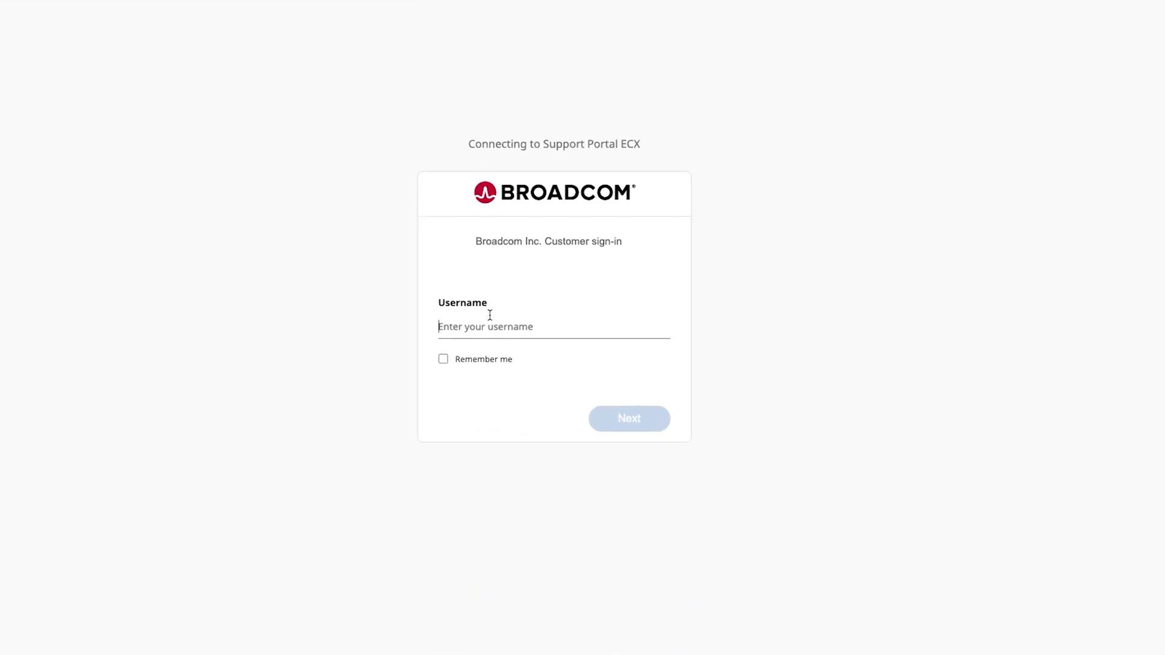
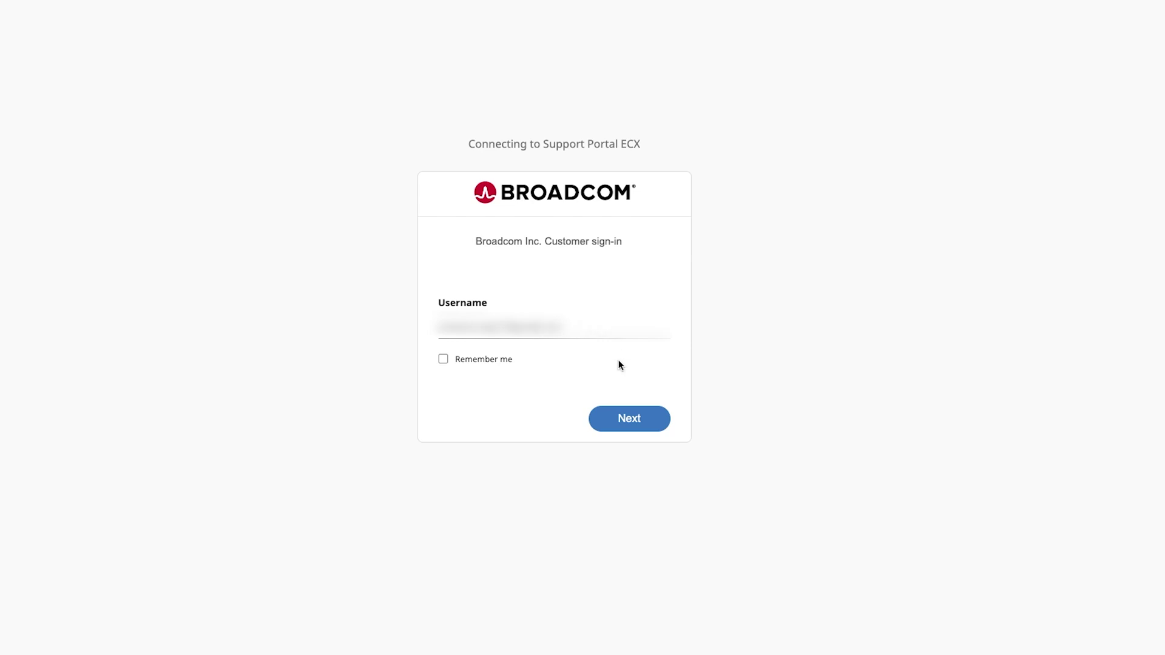
left_click(485, 359)
left_click(634, 418)
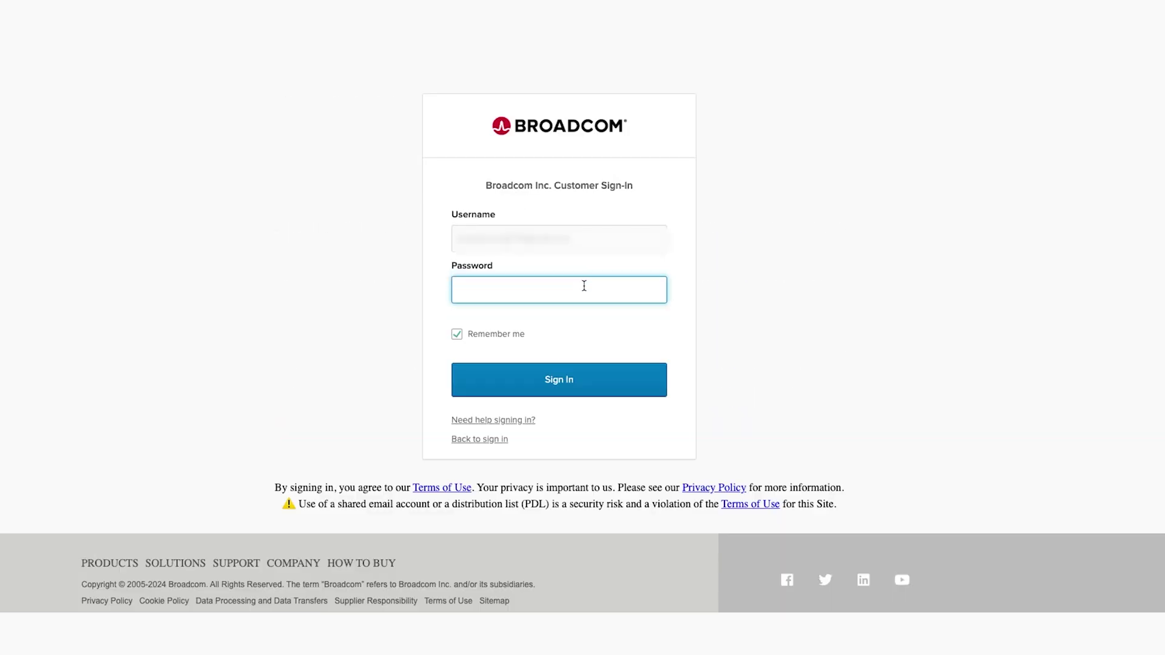
type("•••••••••••")
key("Return")
left_click_drag(539, 338, 395, 325)
Step: Resubmit sign-in with the correct password and load the VMware blog URL in a new tab
key("ctrl+v")
key("Return")
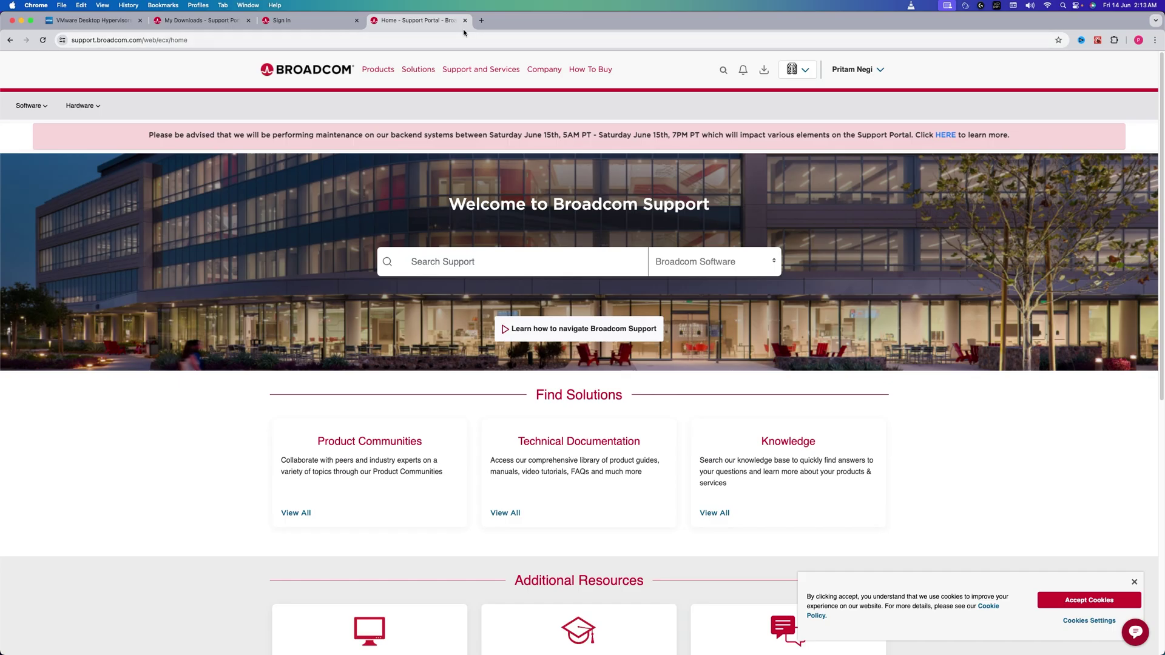
left_click(481, 20)
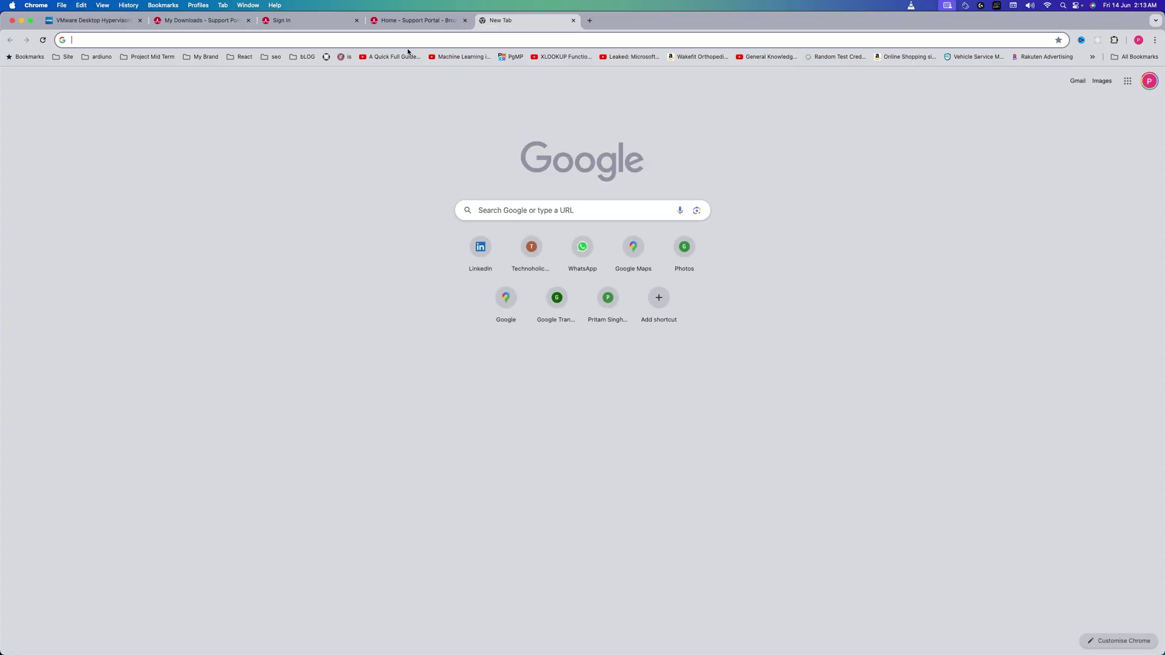
left_click(392, 40)
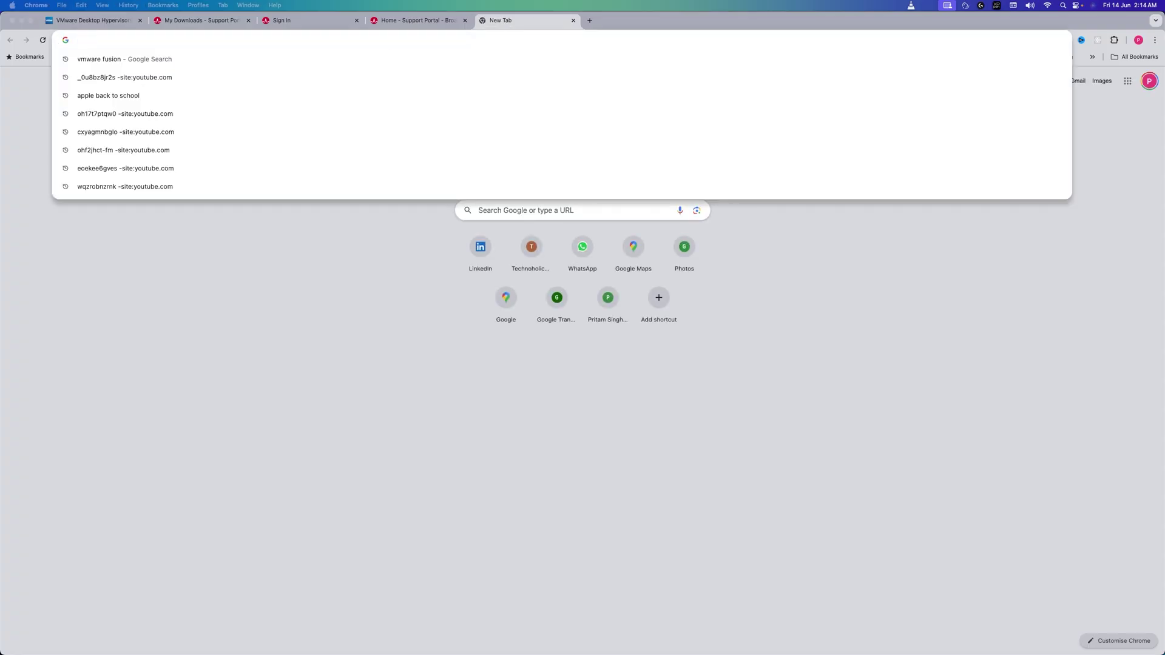
key("Escape")
left_click(361, 40)
type("https://blogs.vmware.com/workstation/2024/05/vmware-workstation-pro-now-available-free-for-personal-use.html")
key("Return")
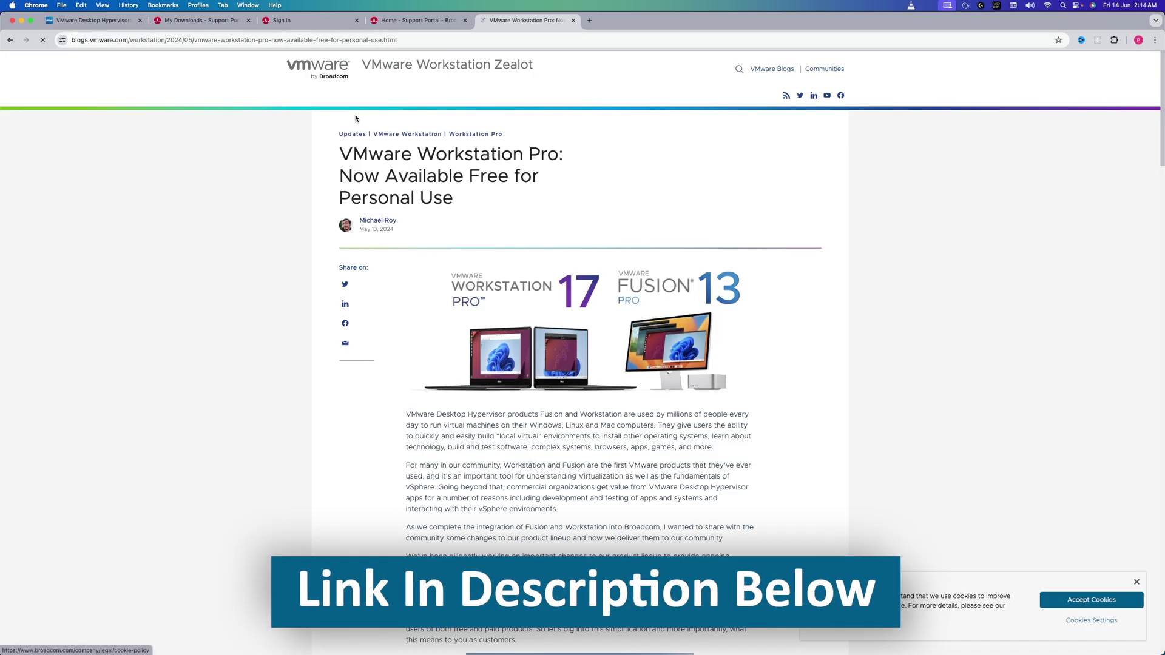
Step: Follow the blog's VMware Fusion Pro Download link to the Fusion downloads page
scroll(459, 224, "down", 5)
scroll(459, 223, "down", 10)
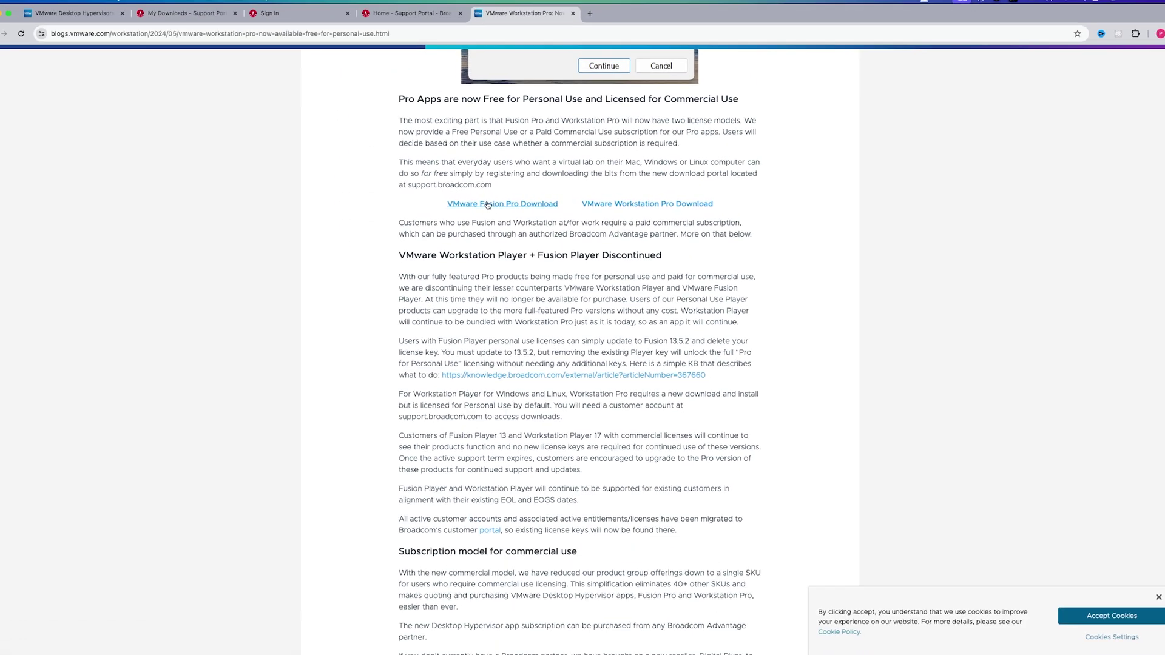
left_click(488, 206)
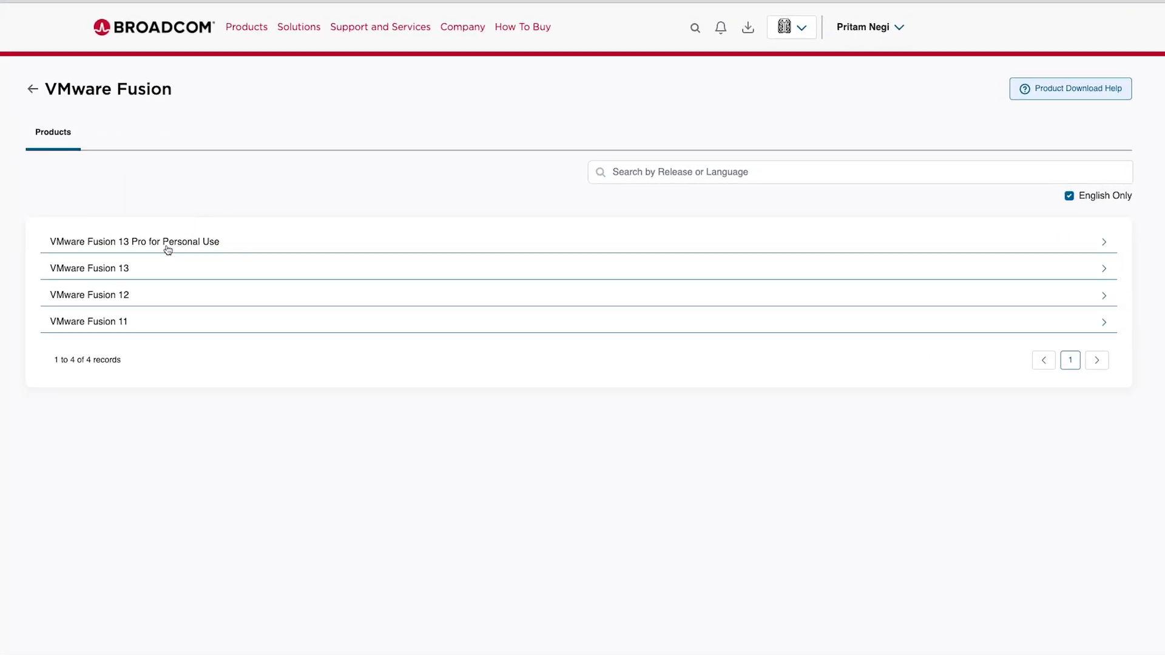
Step: Pick Fusion 13 Pro for Personal Use release 13.5.2, accept the terms and start the download
left_click(168, 249)
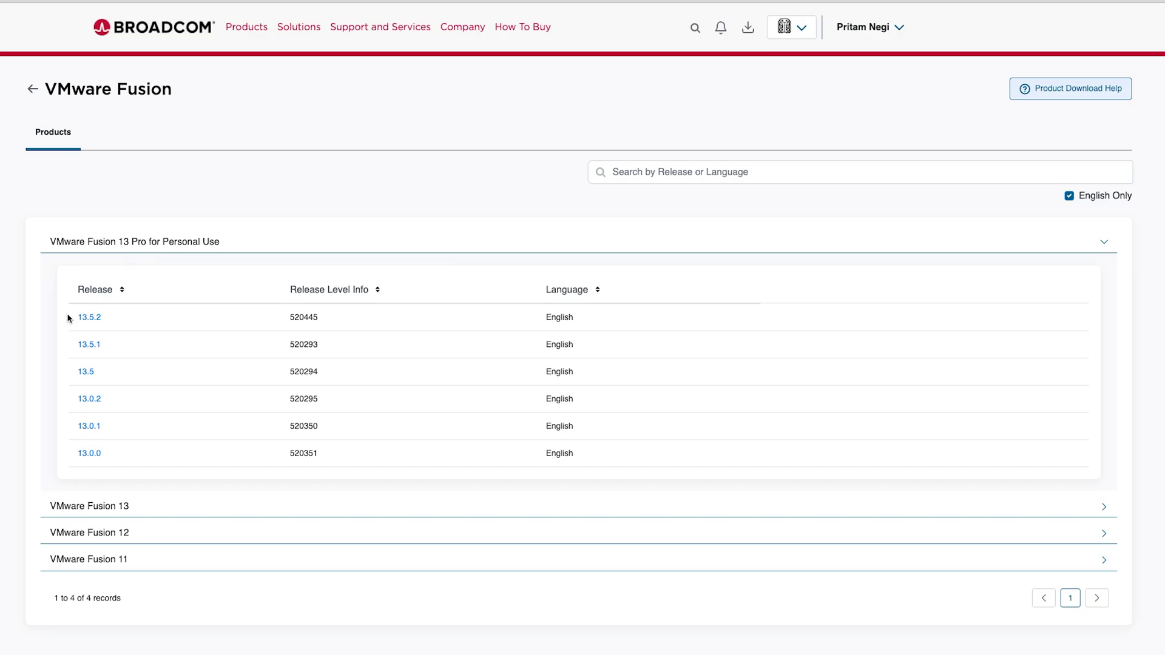
left_click(100, 319)
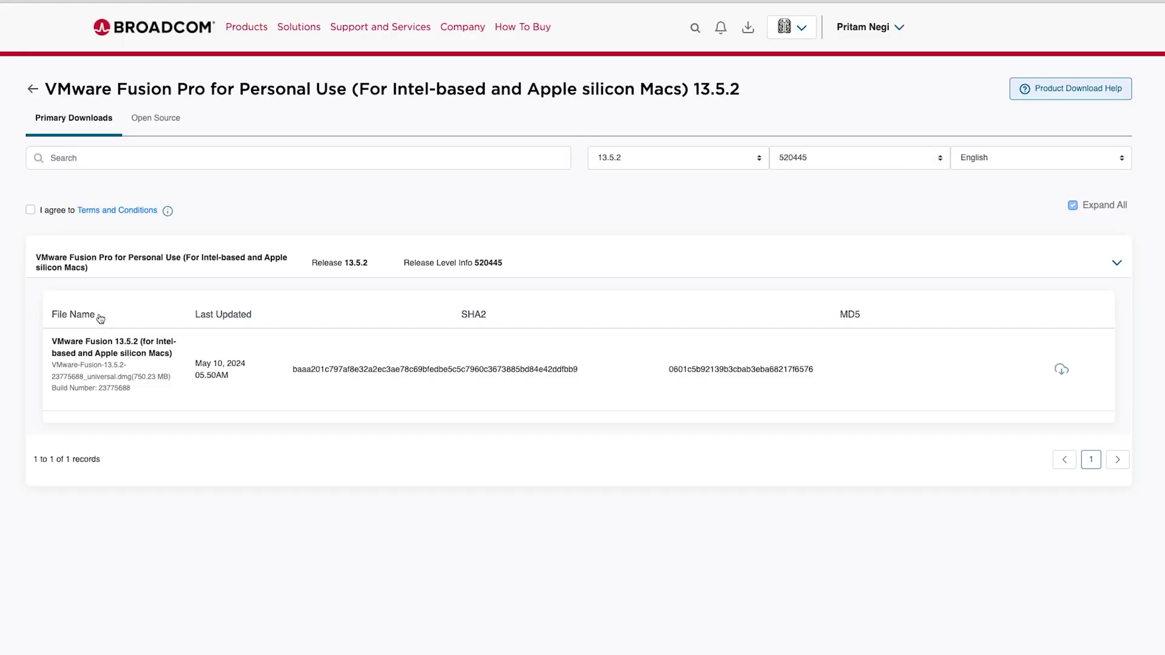
left_click(31, 210)
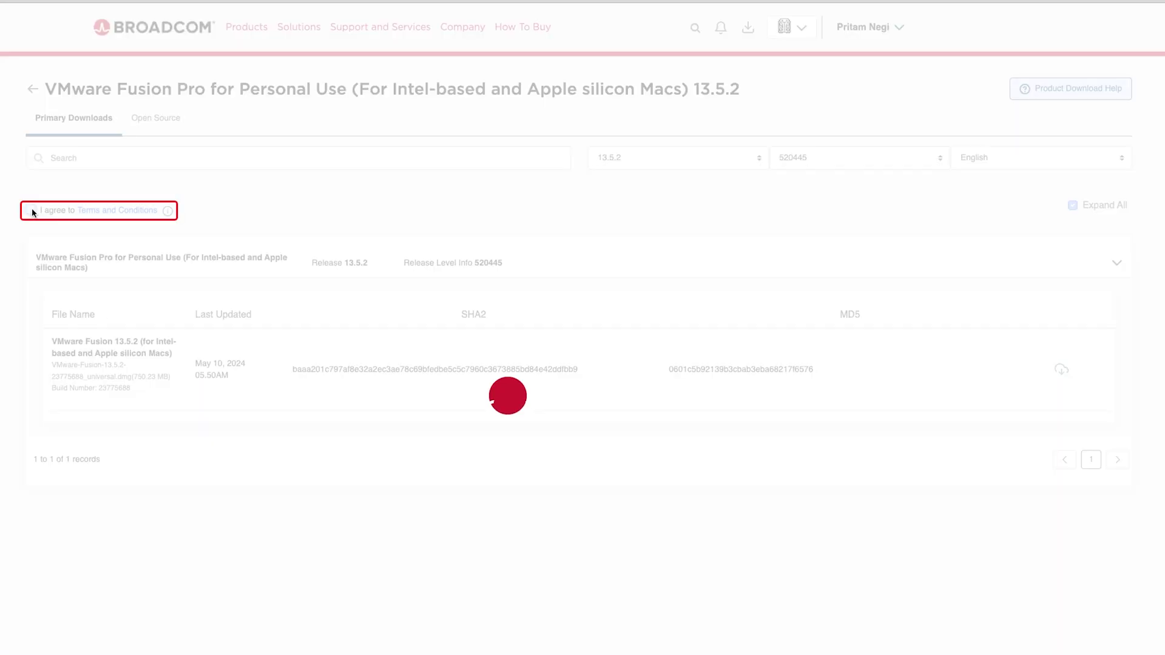
left_click(1060, 370)
left_click(644, 430)
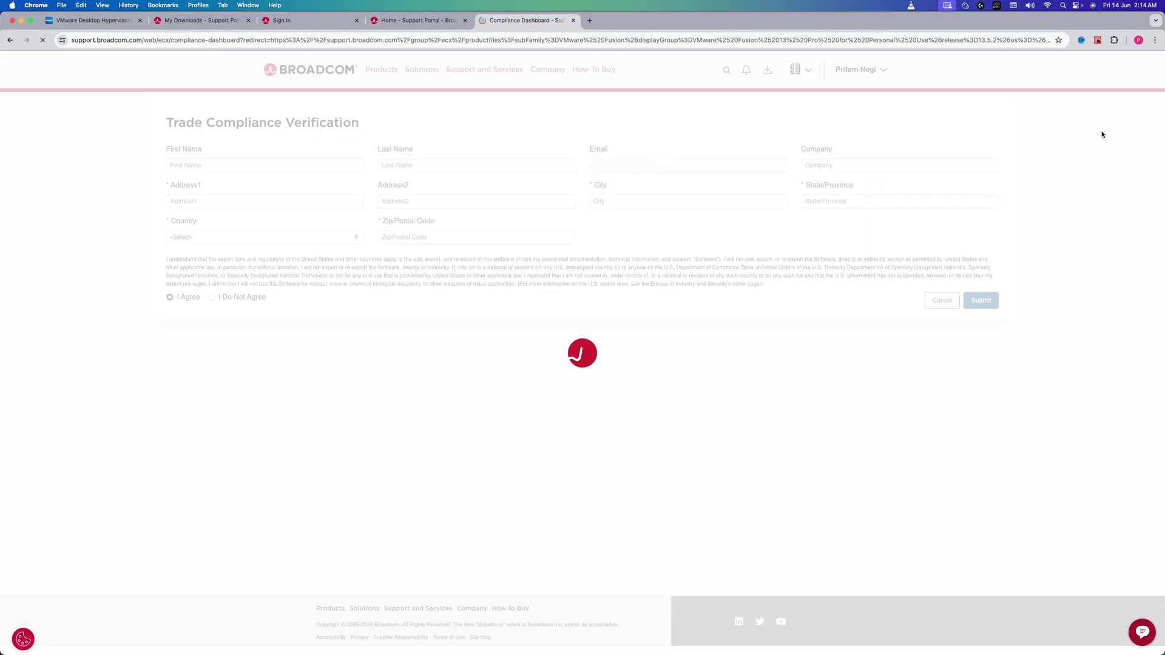
Step: Fill in the Trade Compliance address lines, city, state and postal code, then submit
left_click(301, 202)
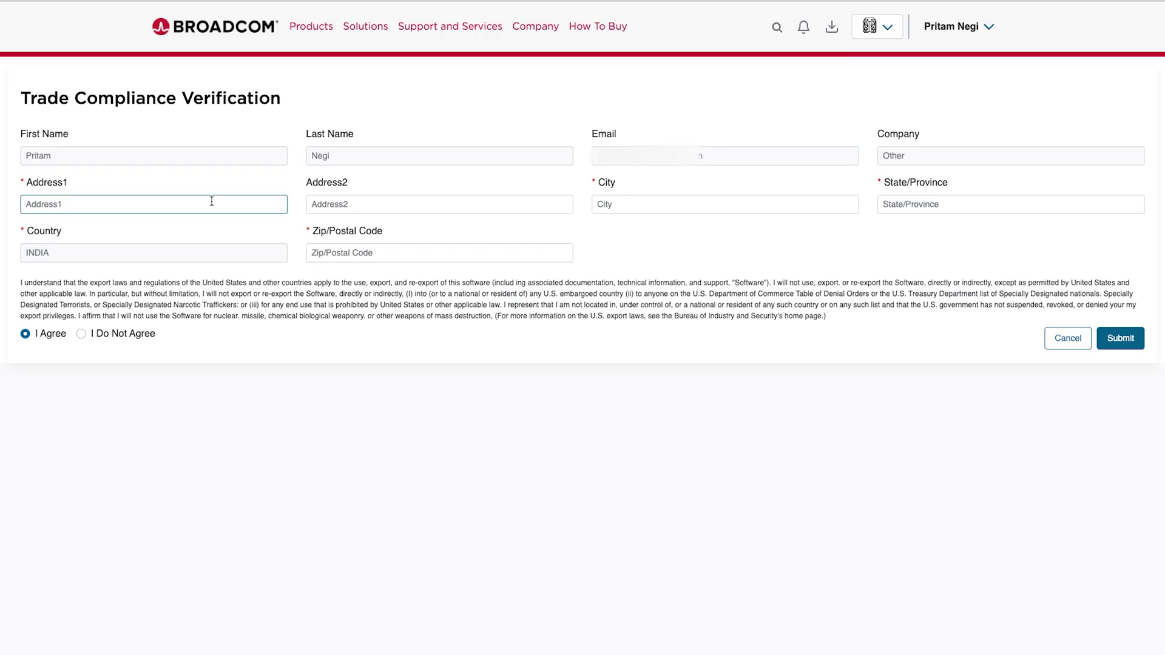
key("ctrl+v")
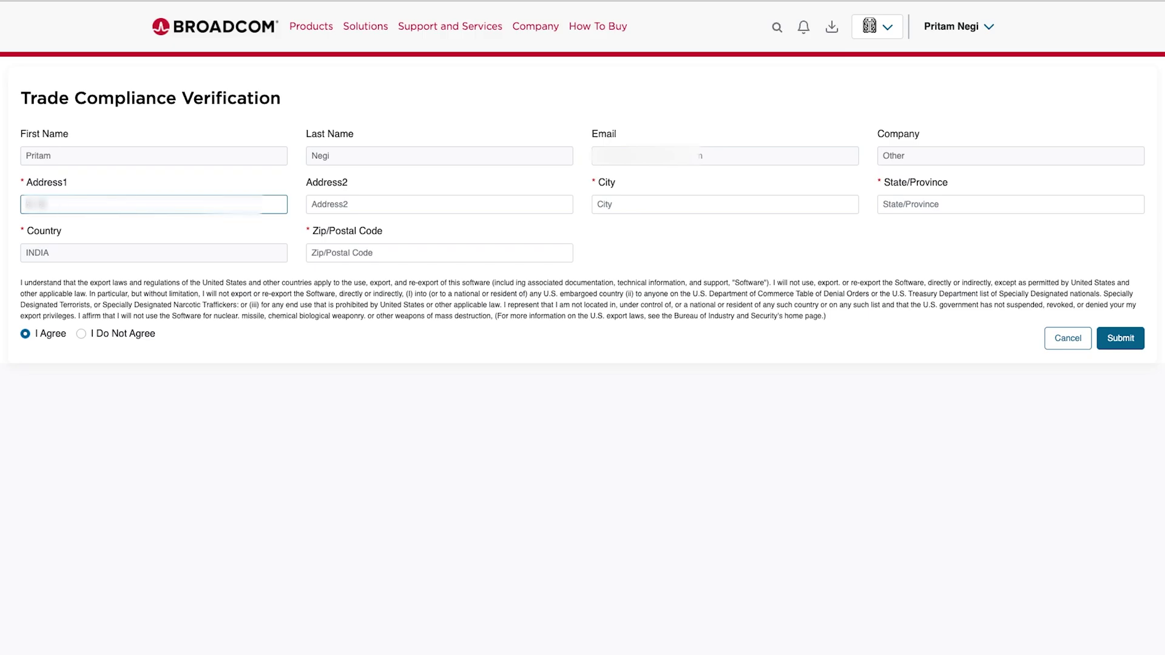
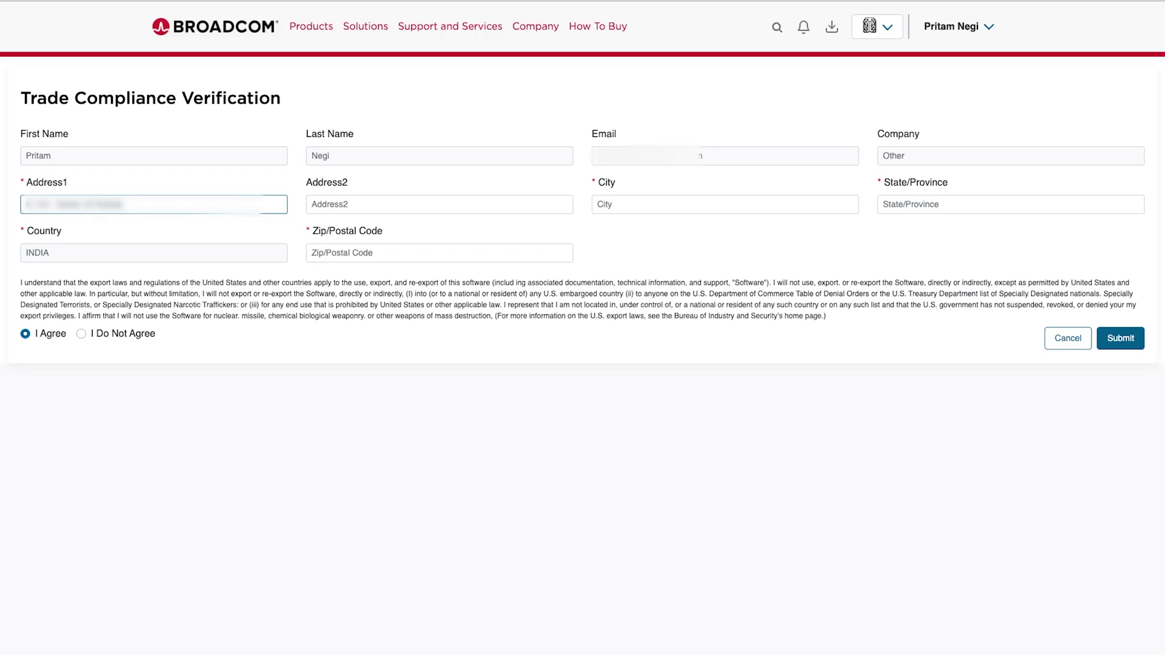
left_click(312, 204)
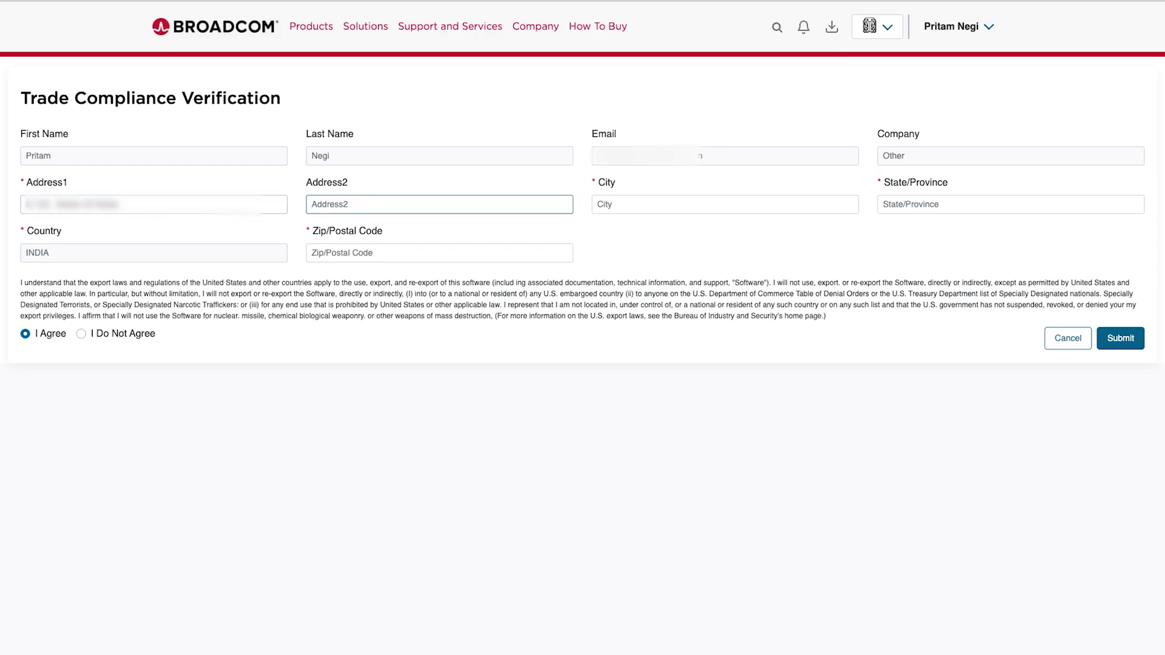
left_click(150, 204)
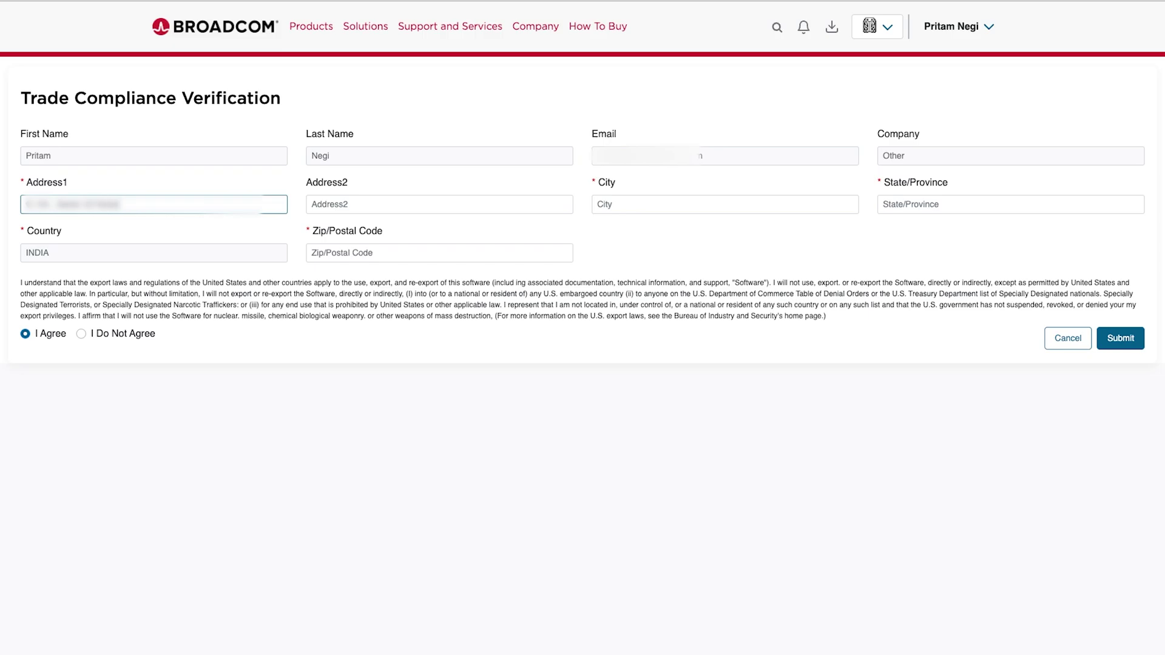
key("Tab")
key("Tab")
type("N")
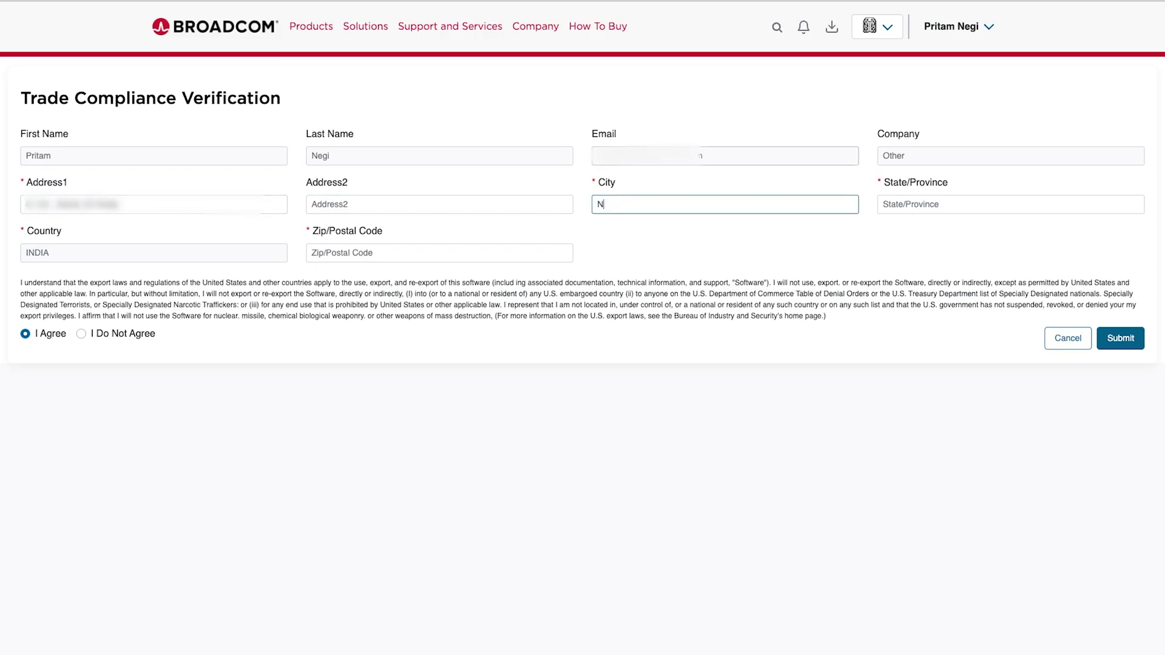
type("oida")
key("Tab")
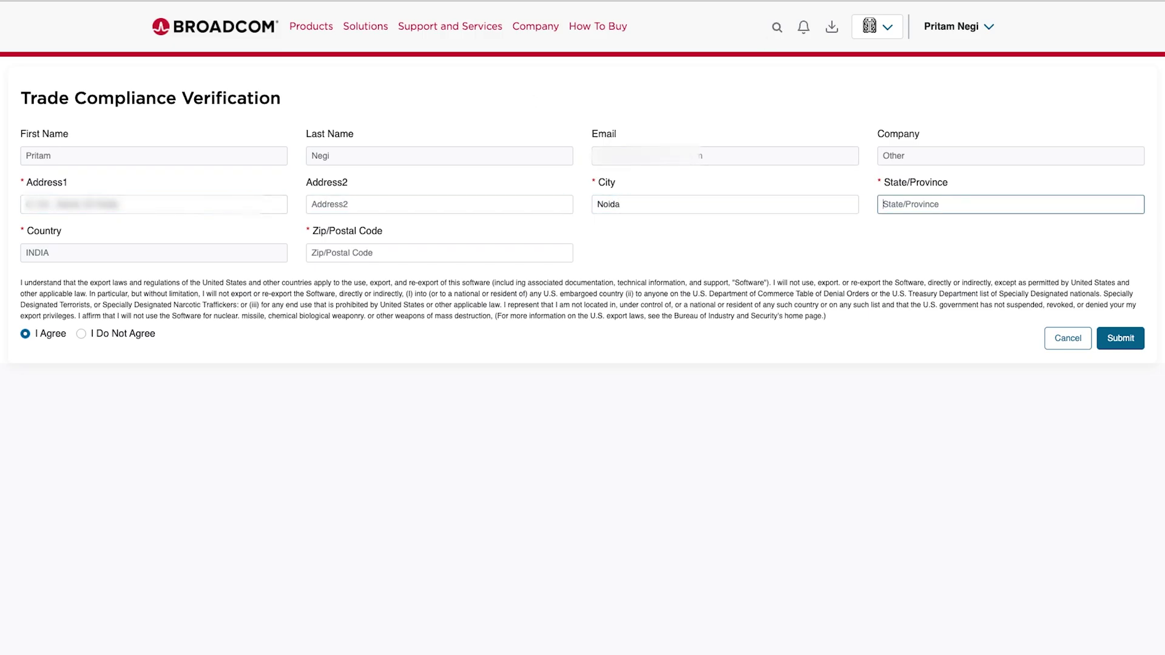
type("Uttar Pradesh")
left_click(409, 254)
type("201301")
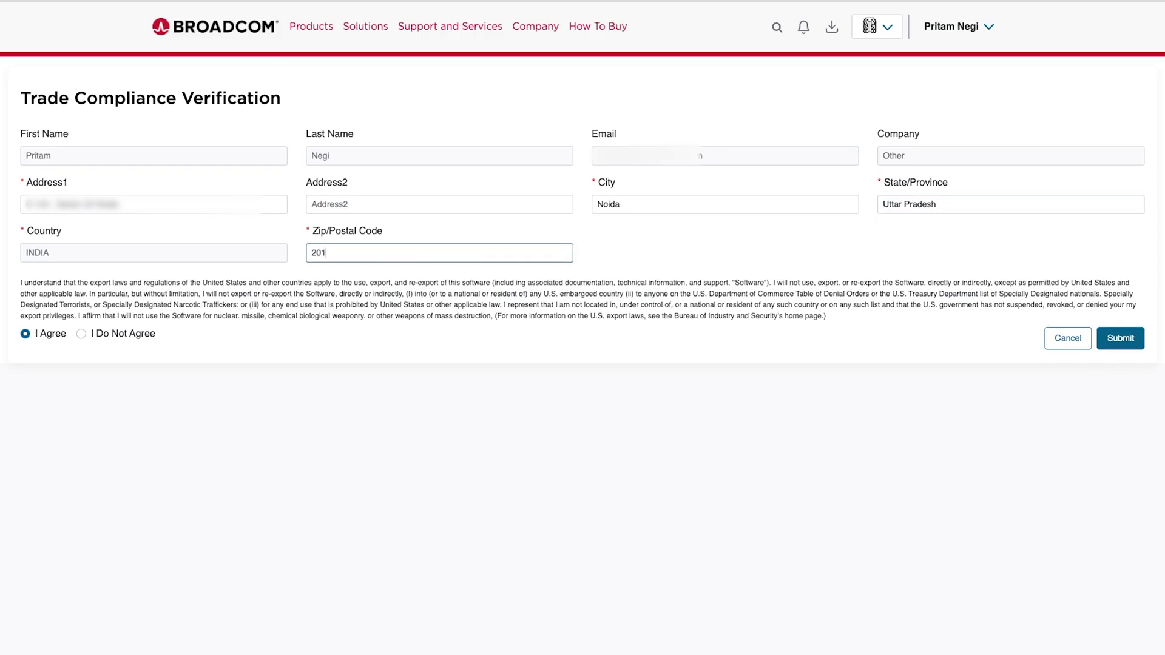
left_click(1118, 338)
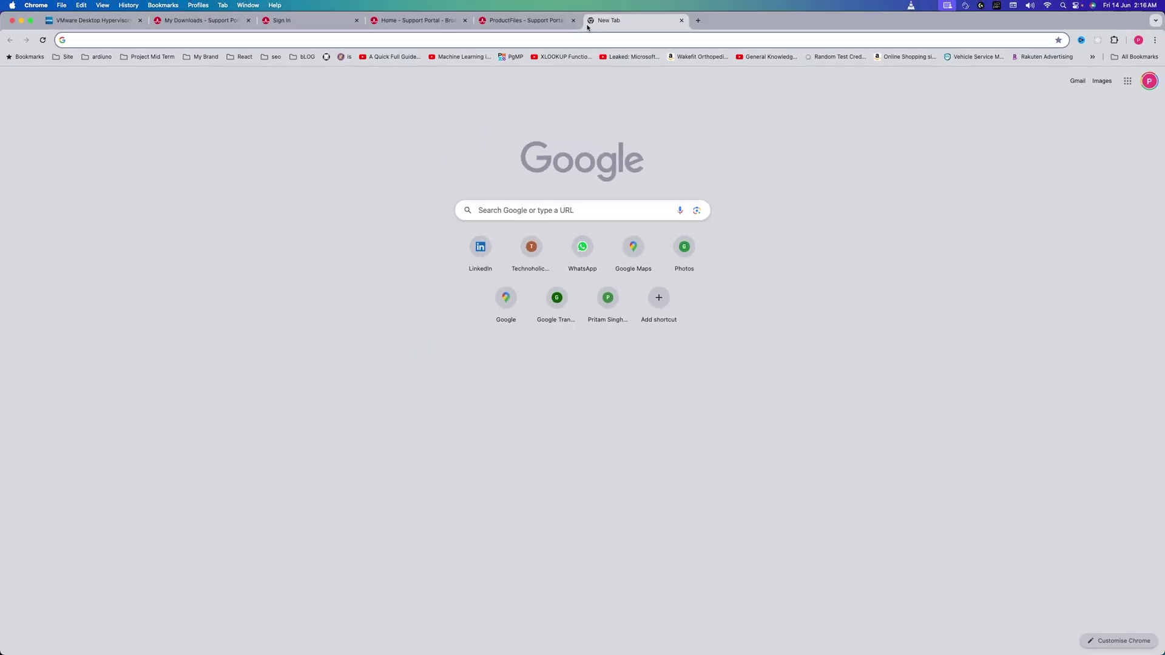
Step: Load the VMware blog post and follow its Fusion Pro Download link to the Broadcom portal
type("https://blogs.vmware.com/workstation/2024/05/vmware-workstation-pro-now-available-free-for-personal-use.html")
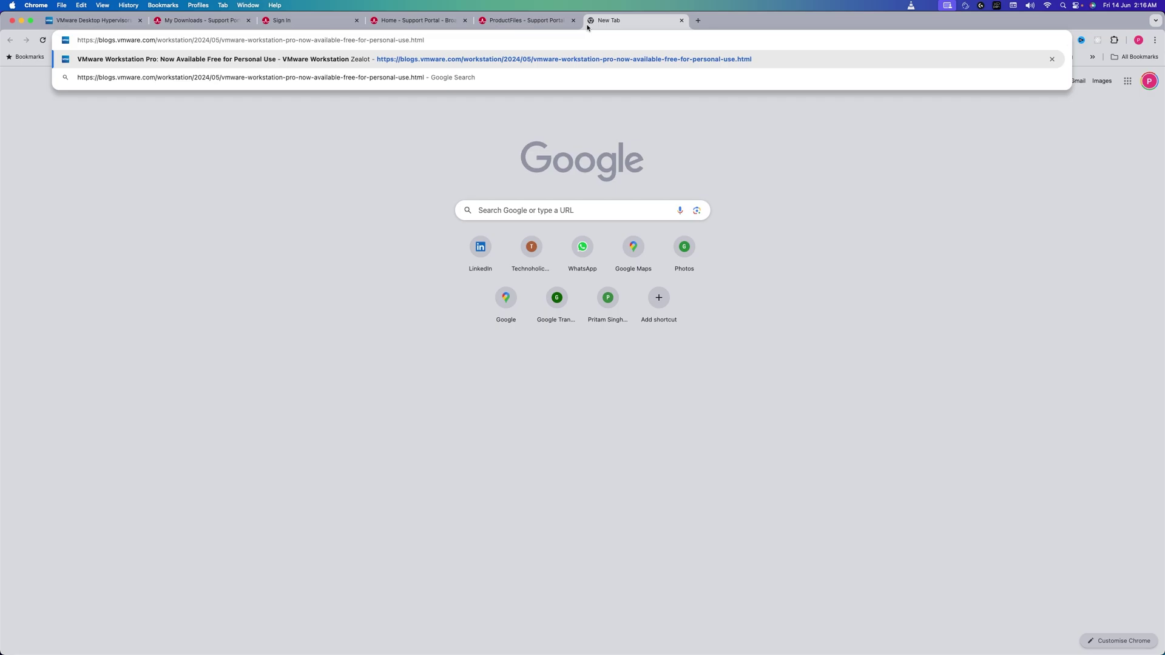
key("Return")
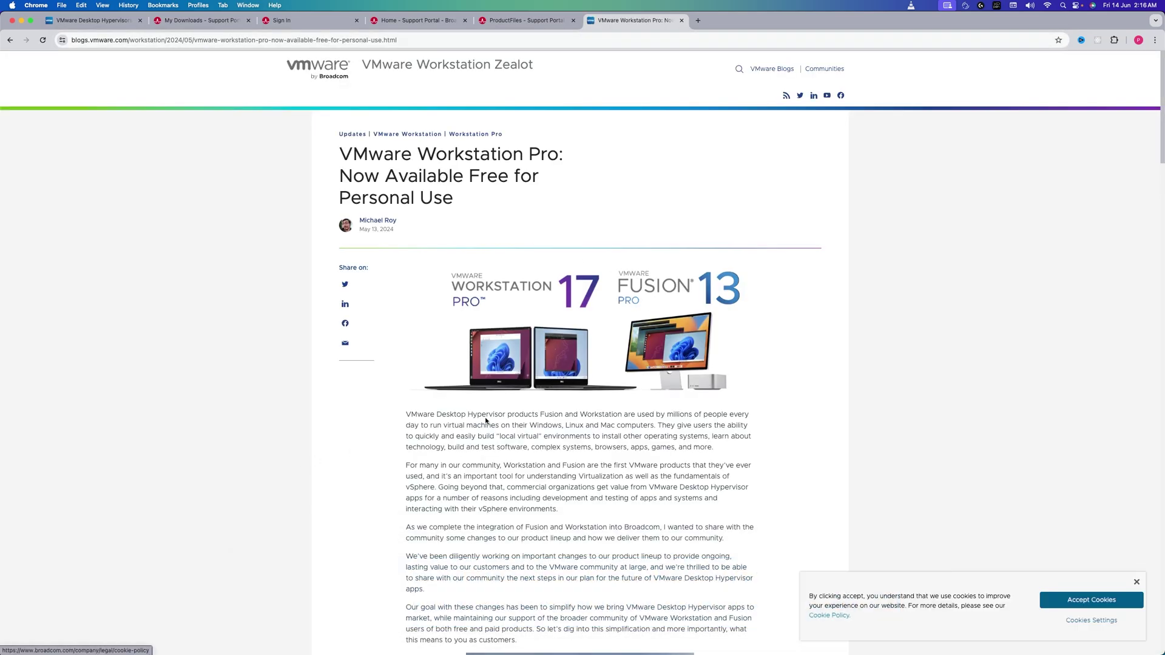
scroll(485, 419, "down", 3)
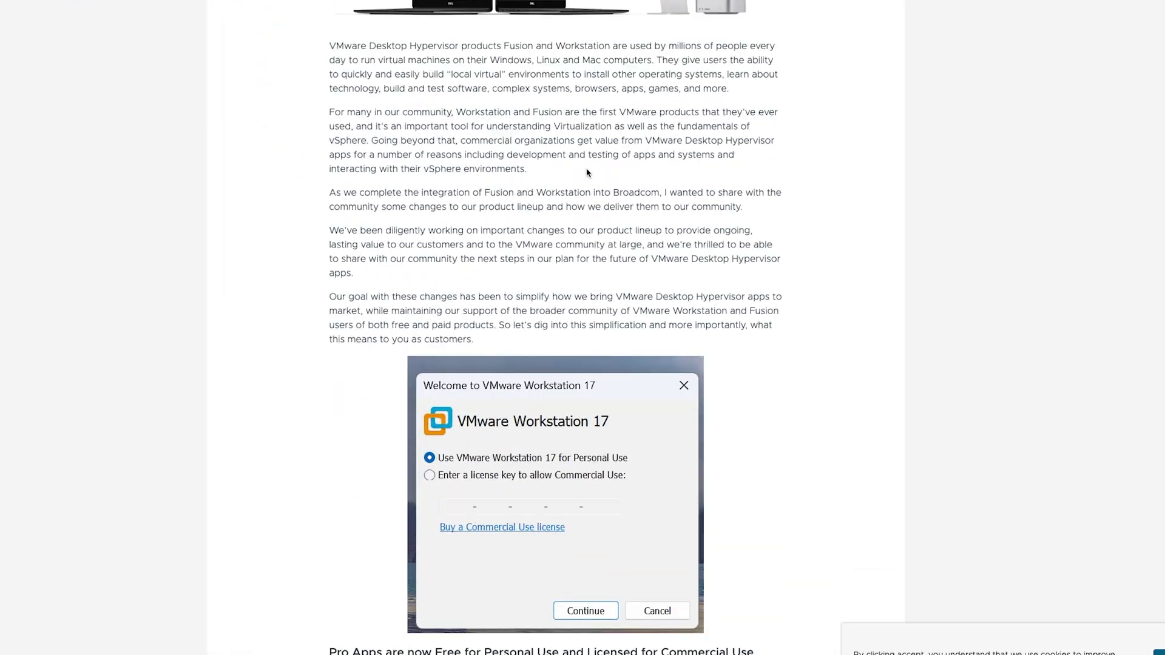
scroll(608, 308, "down", 3)
scroll(586, 174, "down", 5)
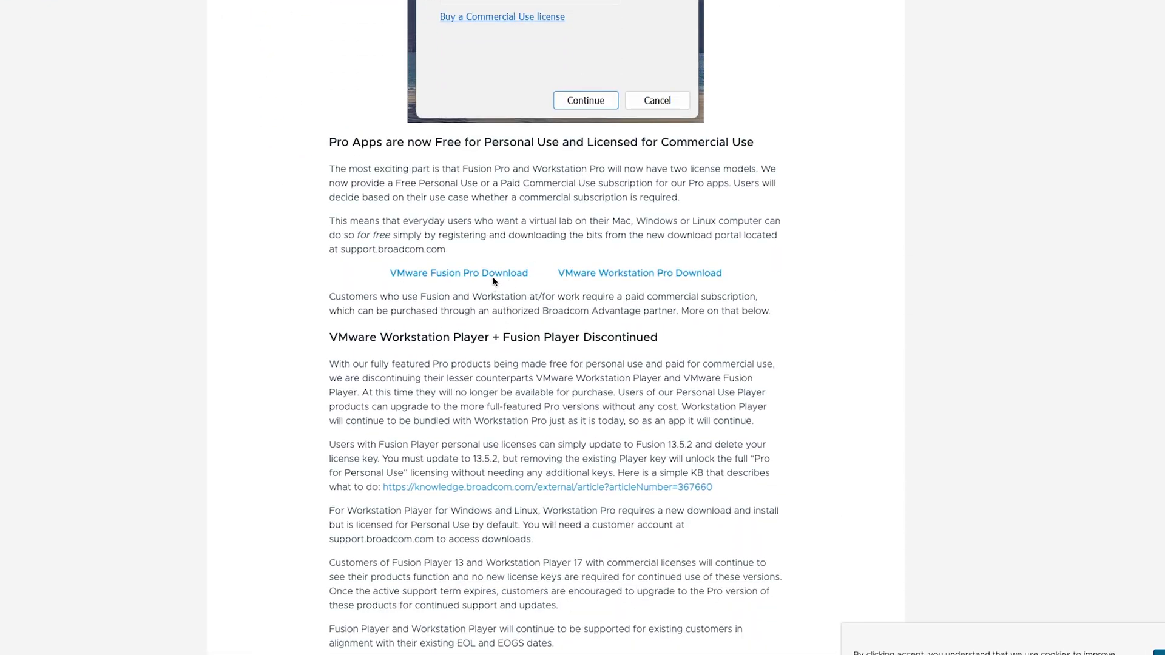
left_click(497, 279)
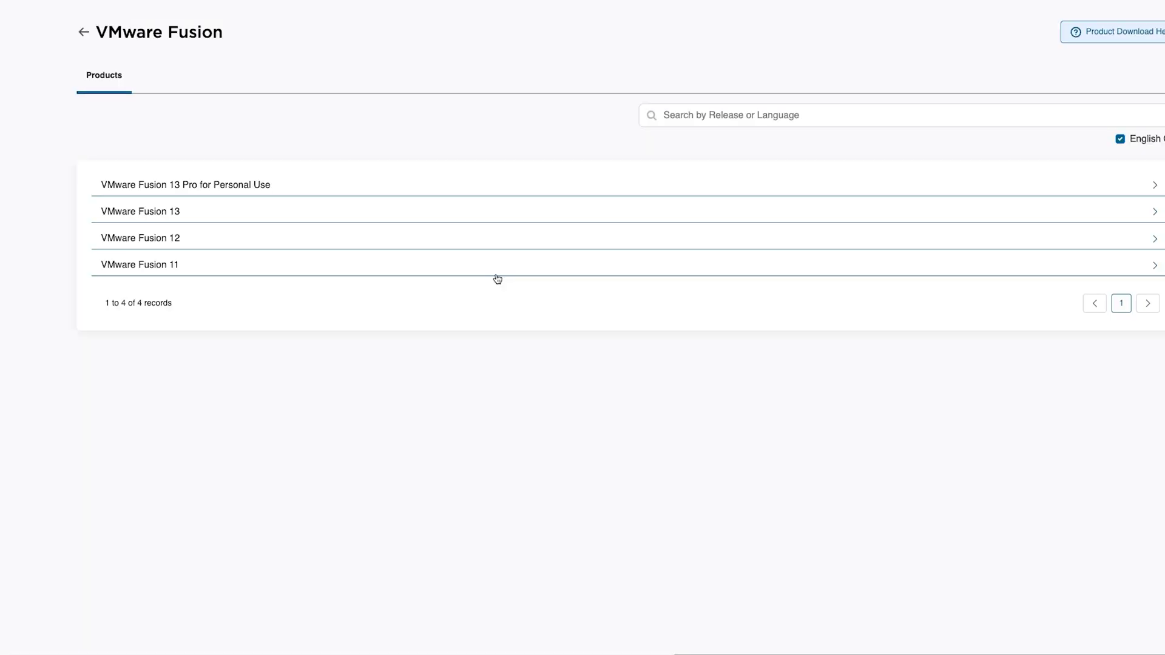
Step: Download the VMware Fusion 13 Pro for Personal Use 13.5.2 universal disk image (750 MB)
left_click(201, 185)
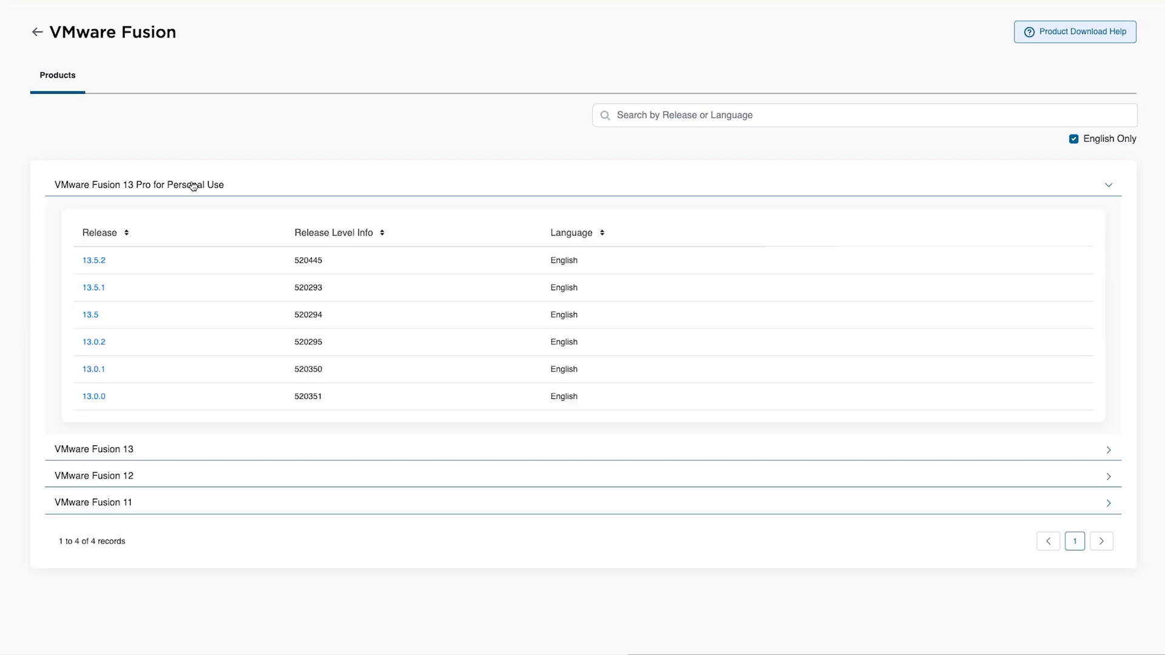
left_click(107, 260)
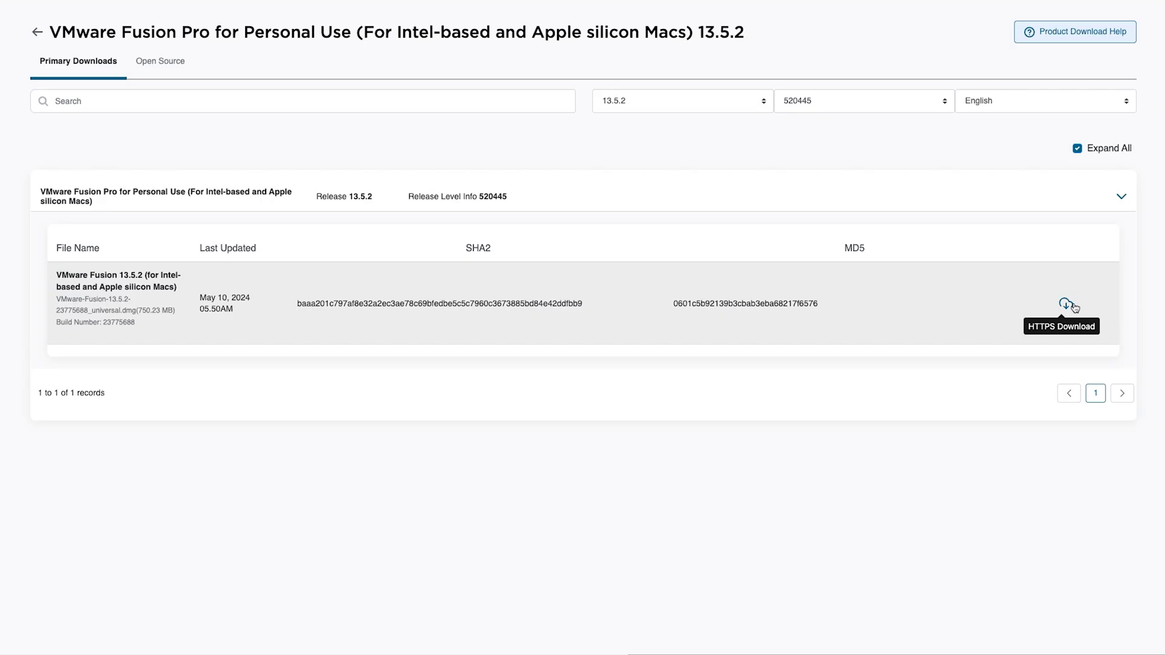
left_click(1068, 304)
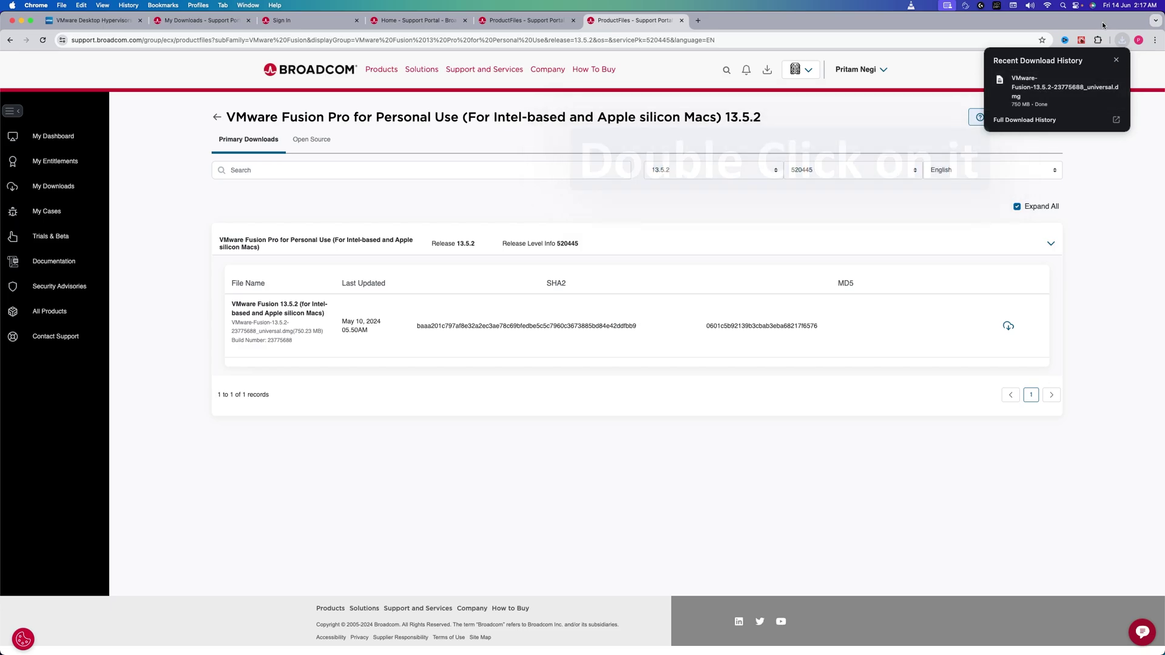
Step: Install VMware Fusion from the 13.5.2 disk image, approving Gatekeeper and entering the administrator password
double_click(1020, 100)
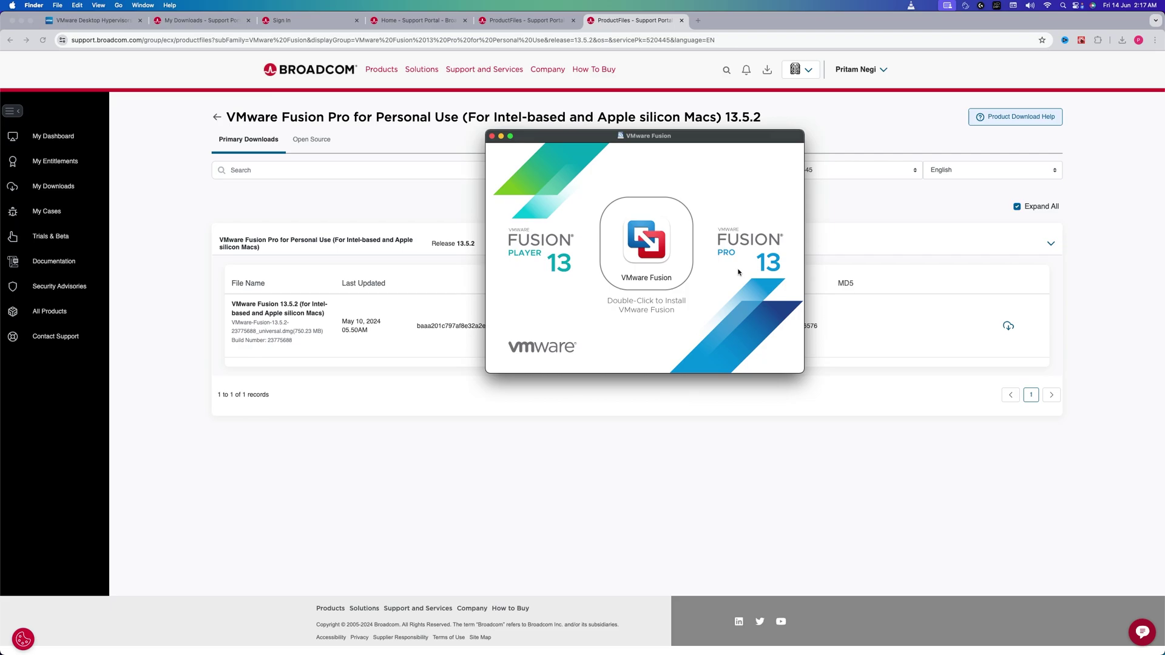
left_click(656, 245)
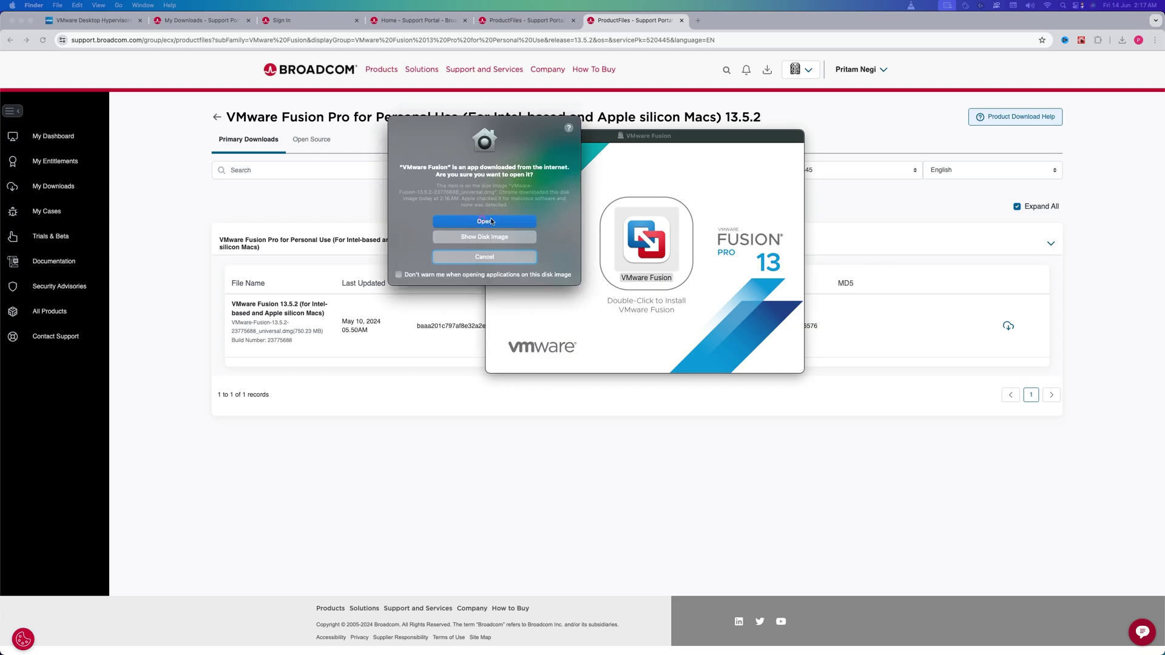
left_click(492, 221)
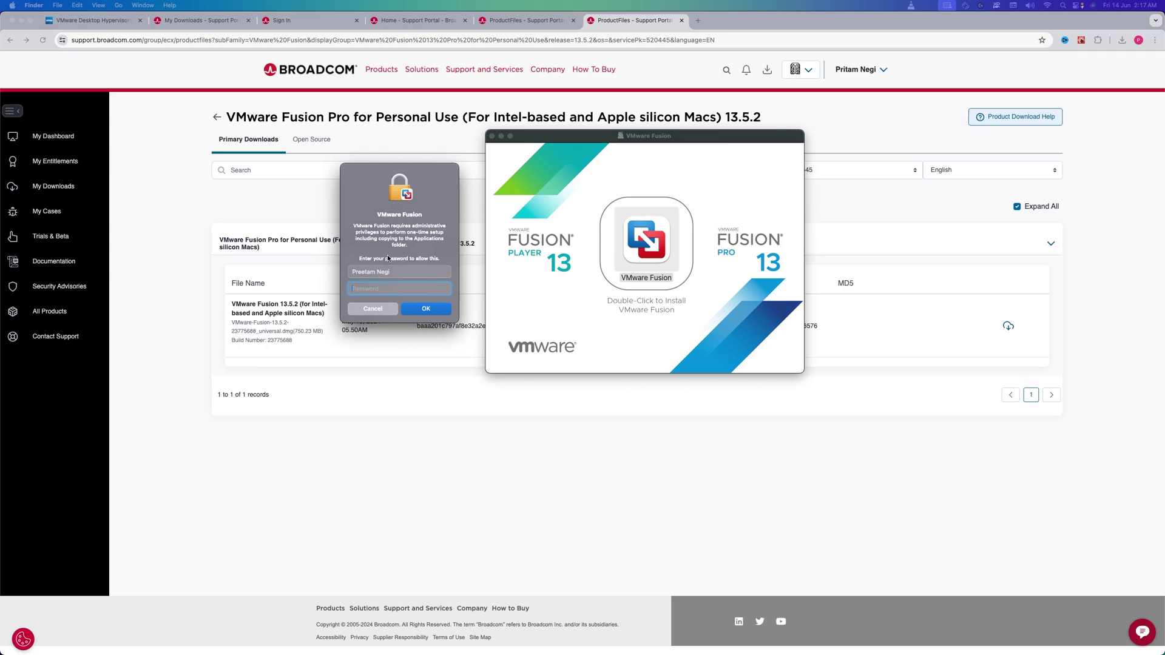
type("•")
key("Return")
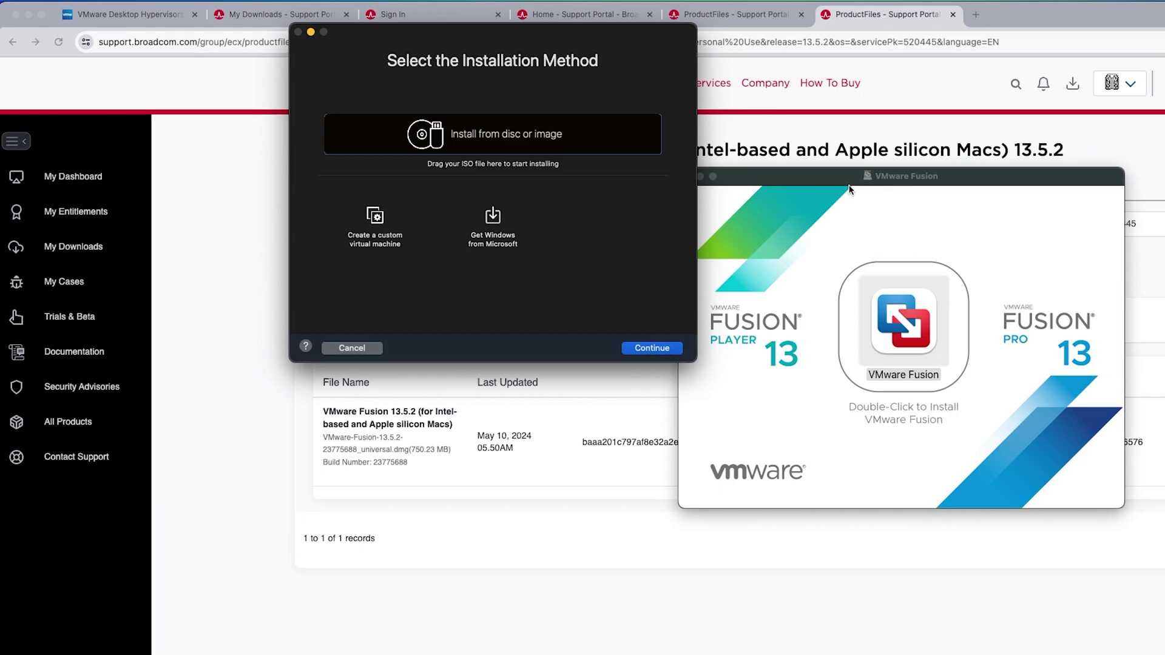
Step: Close the installer disk image window and select Create a custom virtual machine
left_click(825, 177)
left_click(690, 176)
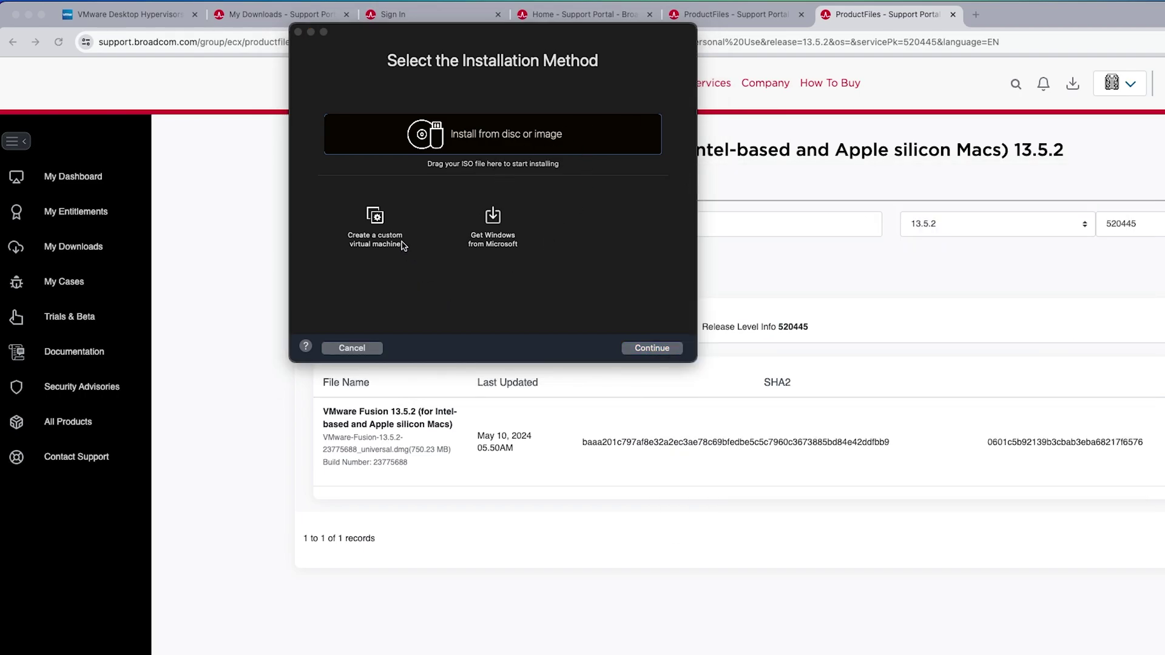
left_click(377, 219)
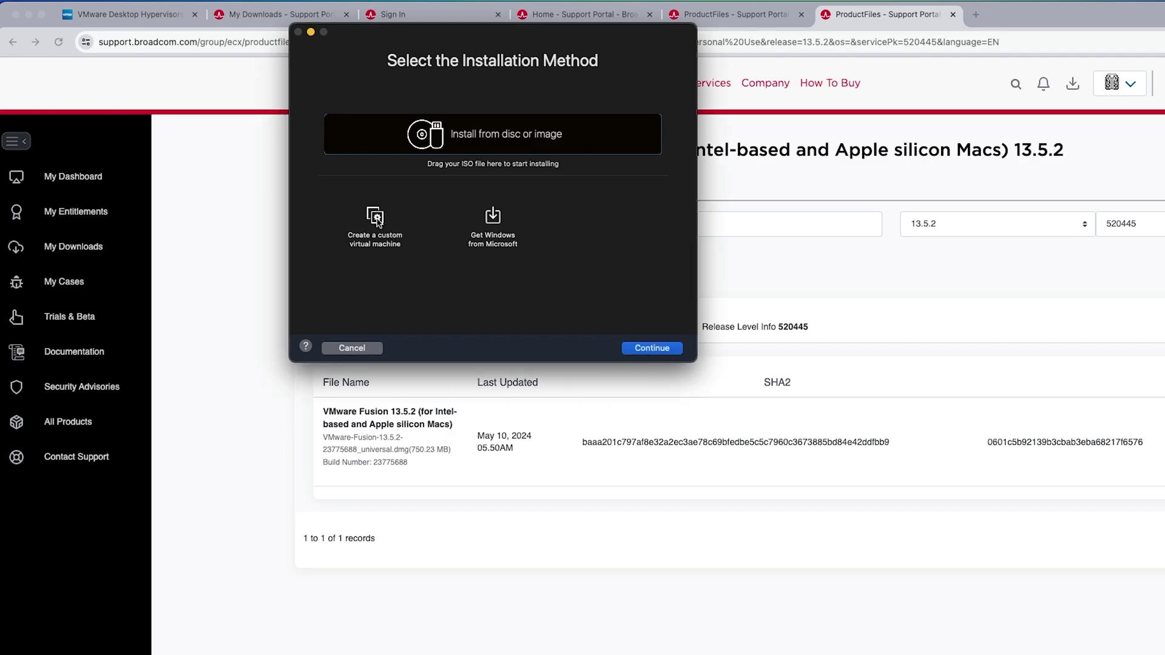
left_click(375, 250)
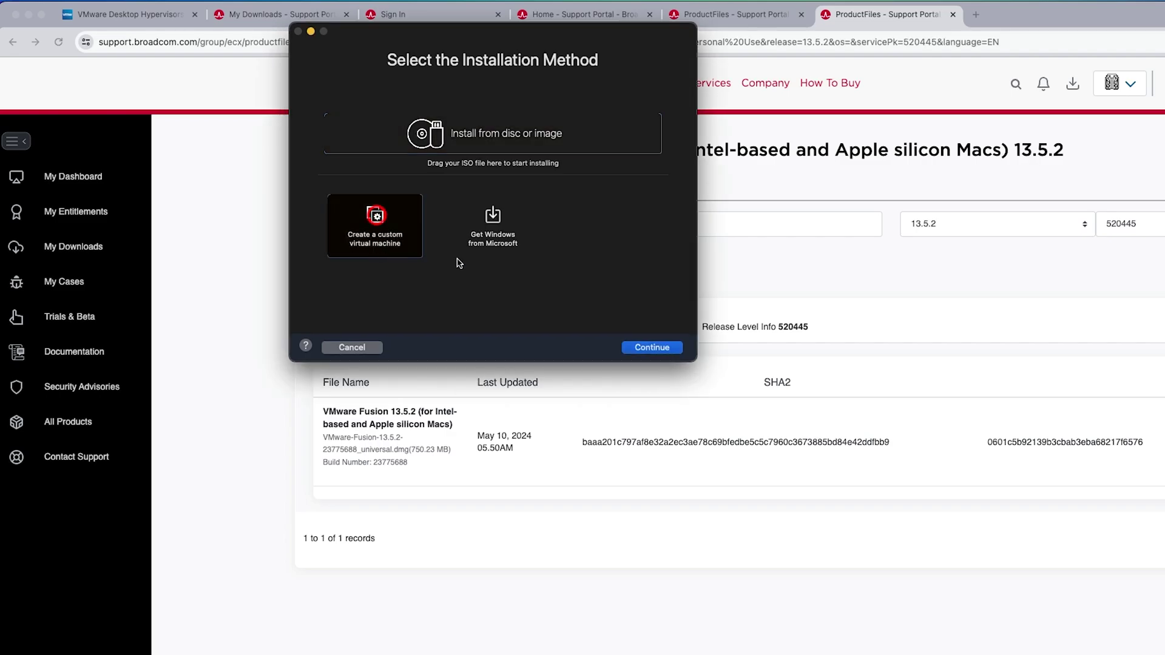
Step: Preview the guest OS list, picking Windows 11 64-bit Arm, then return to the installation method step
left_click(650, 348)
left_click(382, 199)
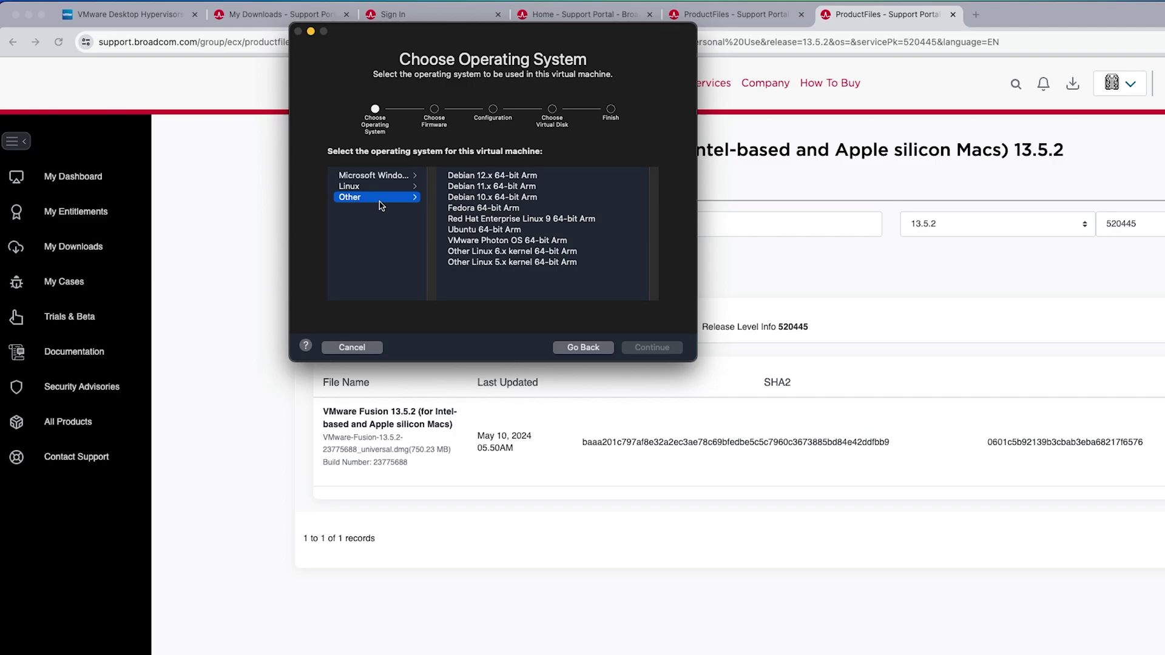
left_click(387, 188)
key("Up")
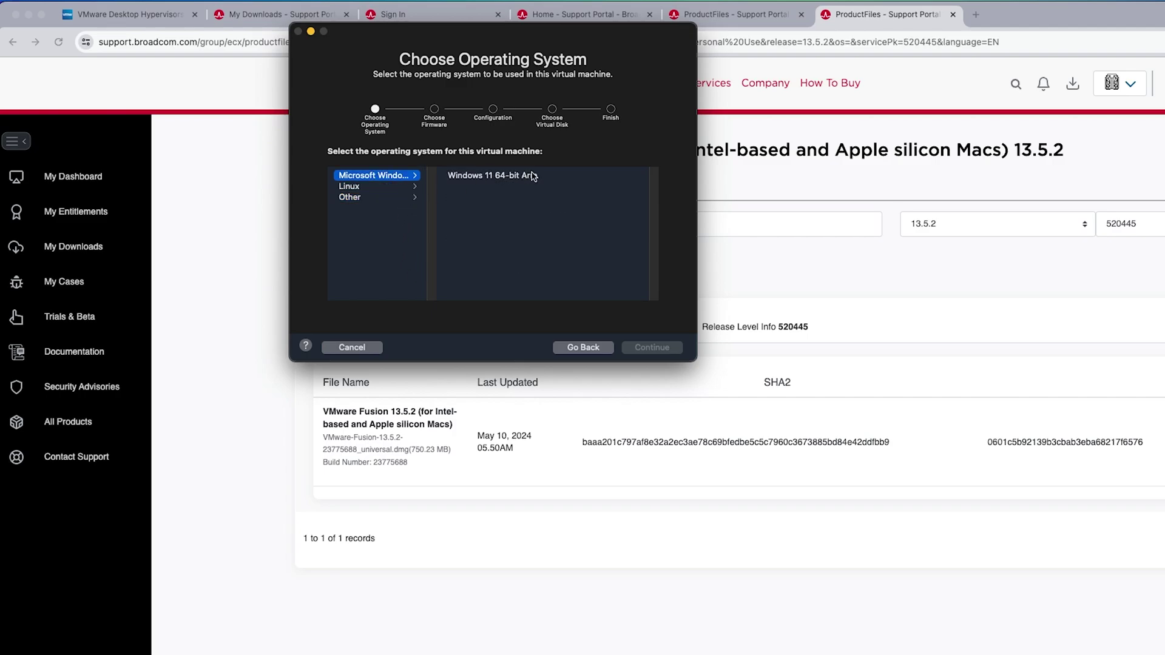
left_click(529, 176)
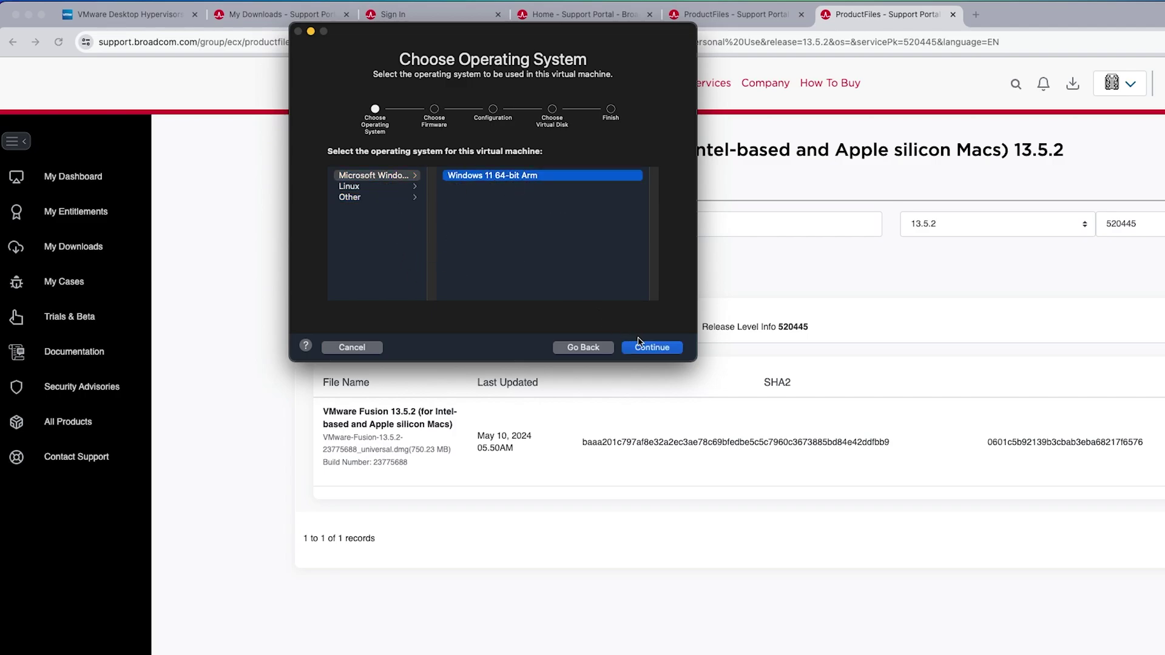
left_click(581, 348)
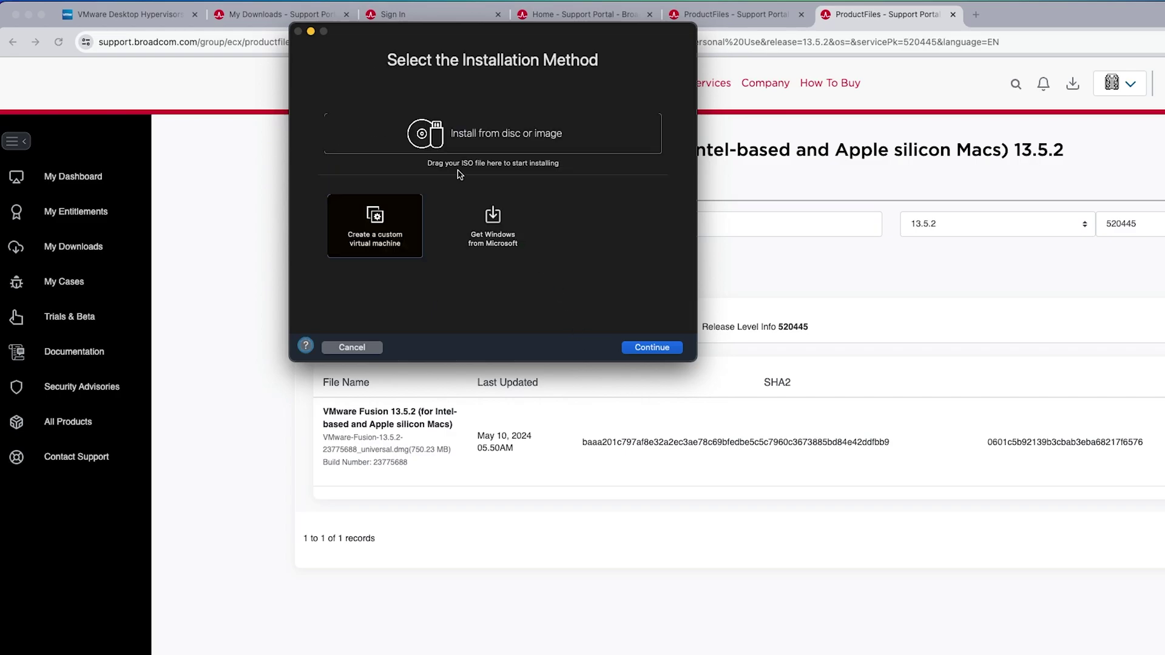